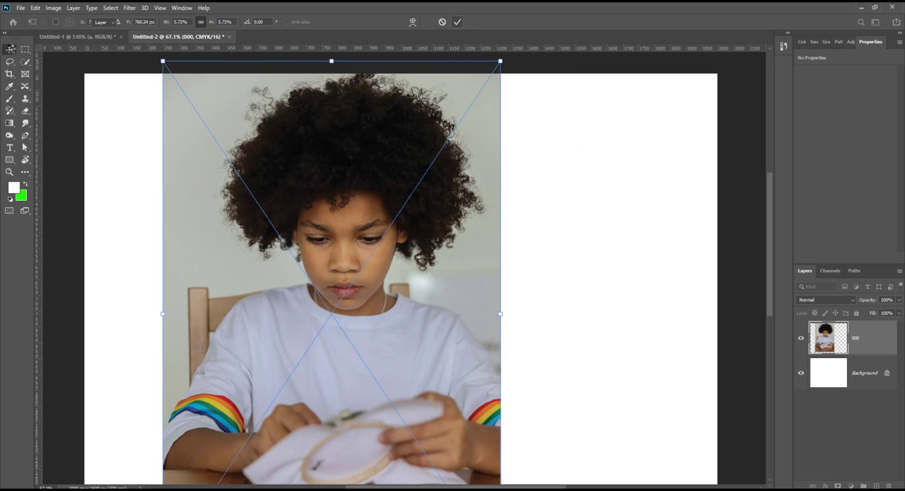
# Step: Commit the placed photo 000 and move it against the canvas's left edge, at about X -5 px, Y -2 px
pyautogui.click(10, 49)
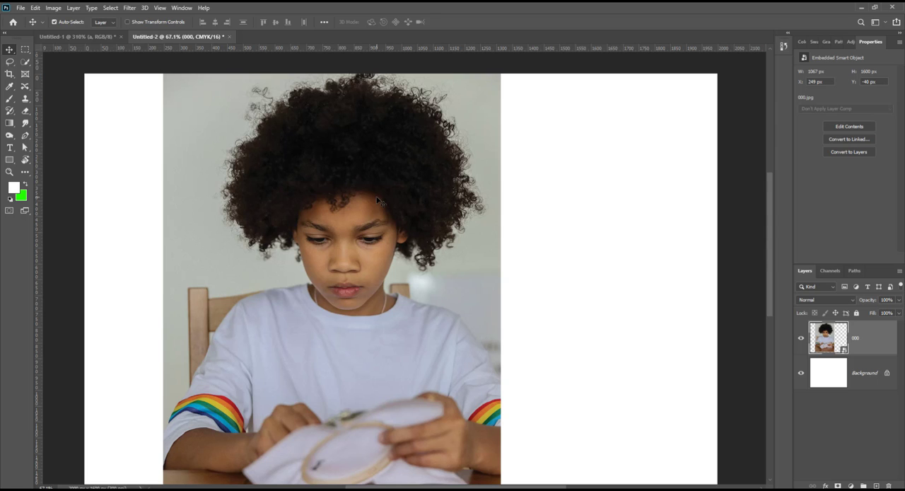
pyautogui.scroll(-3, 382, 256)
pyautogui.moveTo(366, 292); pyautogui.dragTo(323, 295)
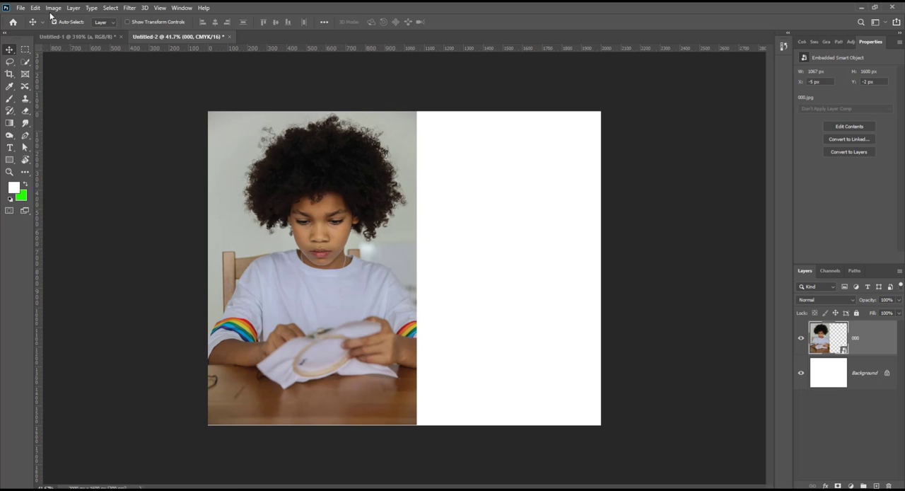
# Step: Examine which image adjustments, adjustment layer types and layer commands are available for the placed smart object
pyautogui.click(51, 10)
pyautogui.click(49, 10)
pyautogui.click(50, 10)
pyautogui.click(49, 10)
pyautogui.click(51, 9)
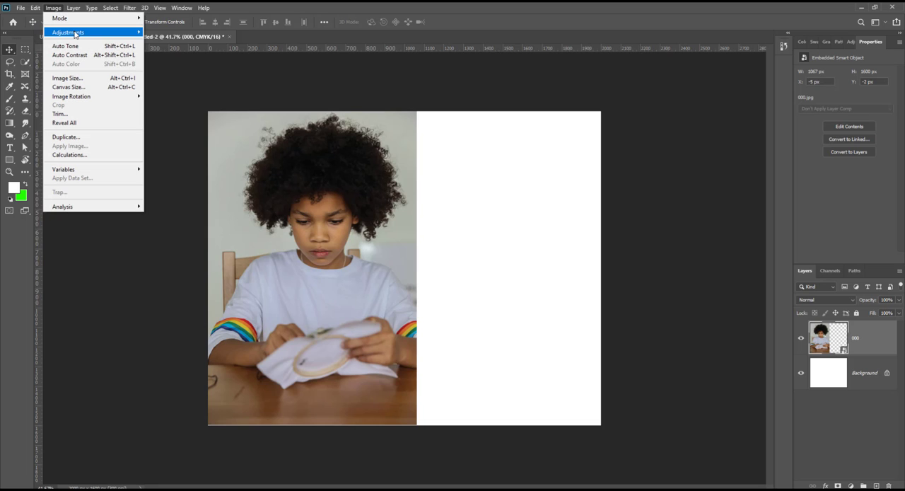
pyautogui.moveTo(76, 32)
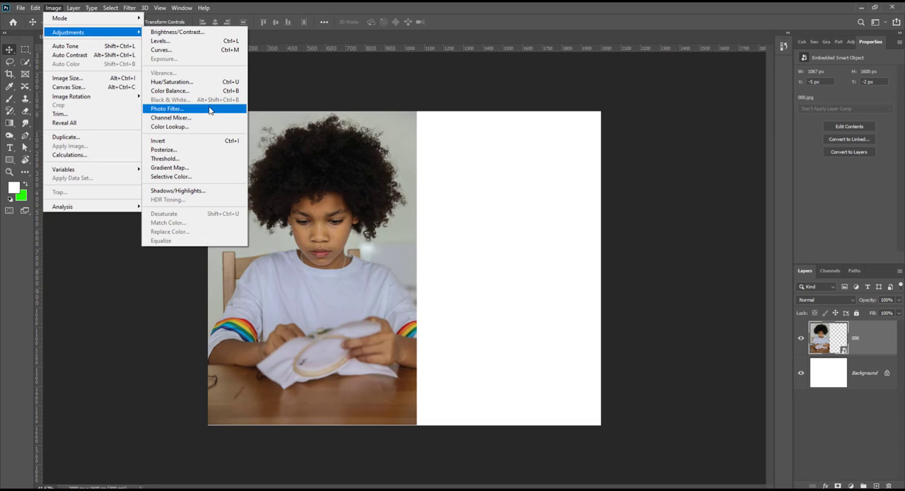
pyautogui.click(713, 129)
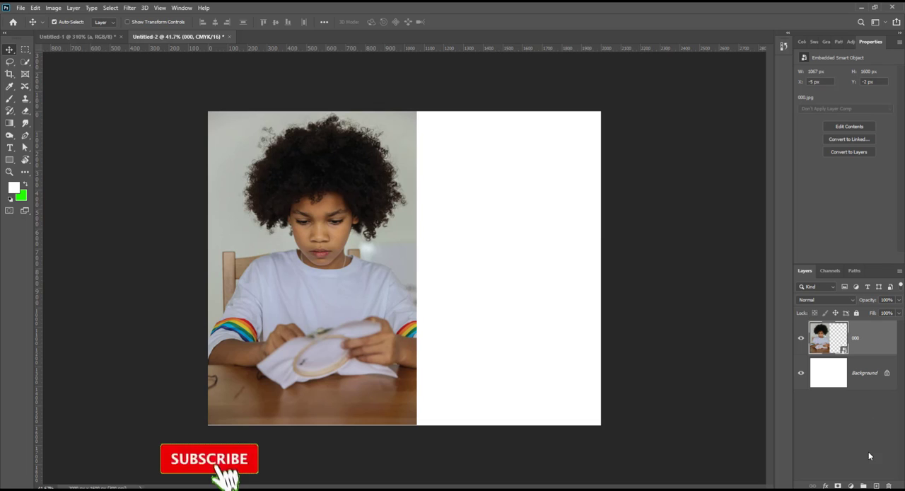
pyautogui.click(850, 486)
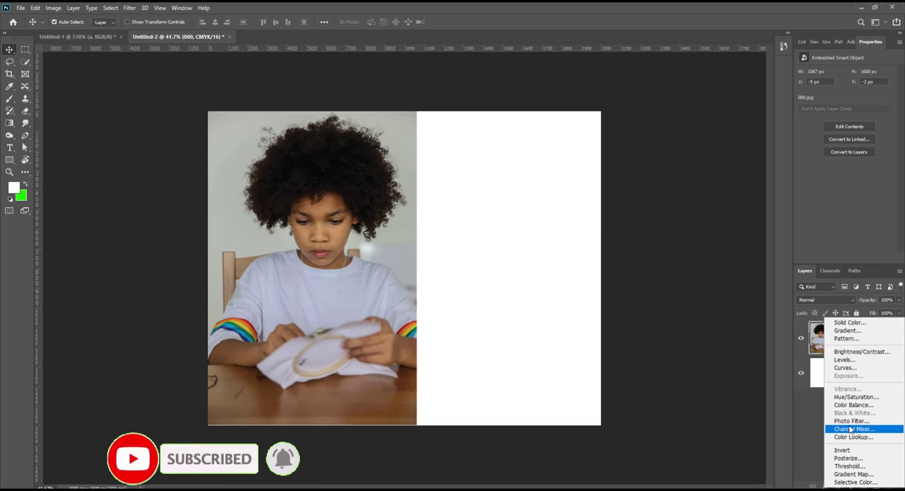
pyautogui.click(580, 24)
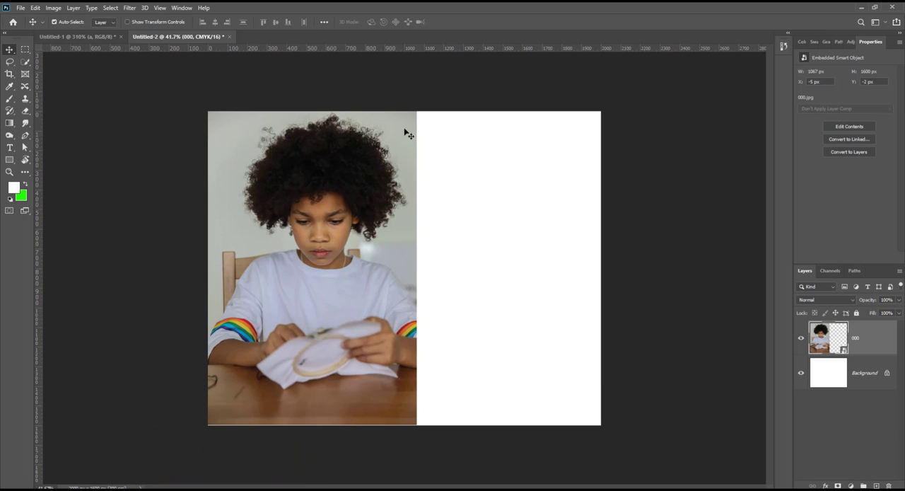
pyautogui.rightClick(878, 341)
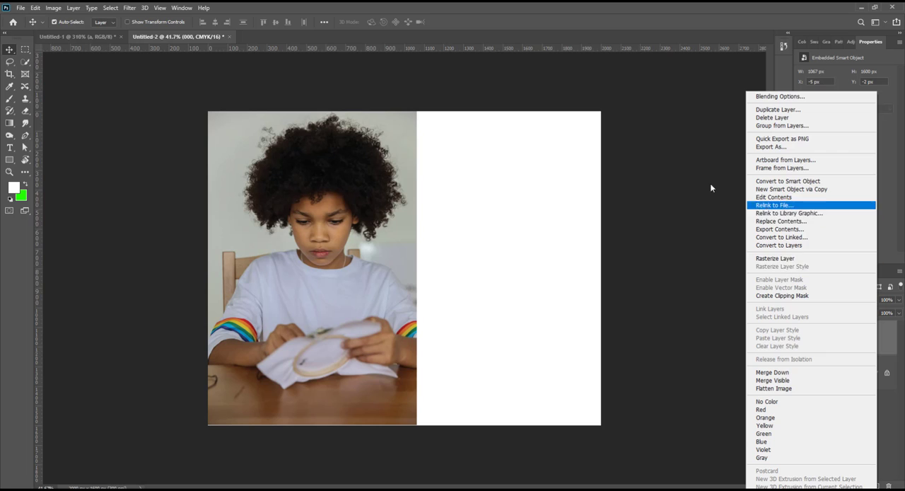
# Step: Duplicate the photo into the blank right half of the canvas and shift both photos slightly left and down
pyautogui.click(10, 55)
pyautogui.moveTo(336, 255); pyautogui.dragTo(538, 252)
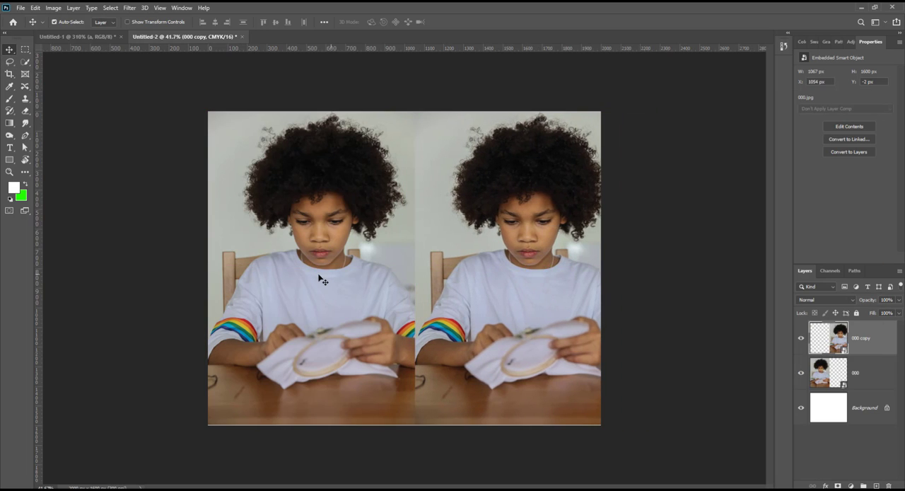
pyautogui.moveTo(529, 289); pyautogui.dragTo(520, 291)
pyautogui.click(643, 309)
# Step: Rasterize the 000 copy layer
pyautogui.click(853, 353)
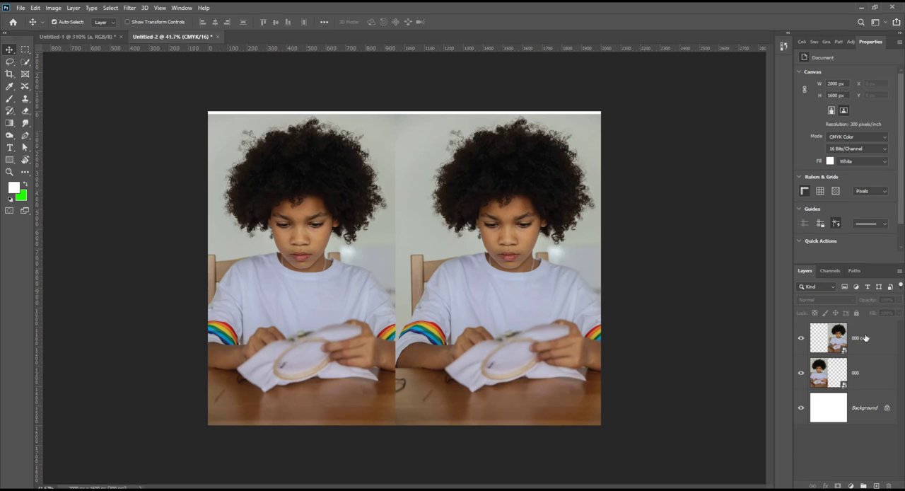
pyautogui.rightClick(865, 338)
pyautogui.click(754, 259)
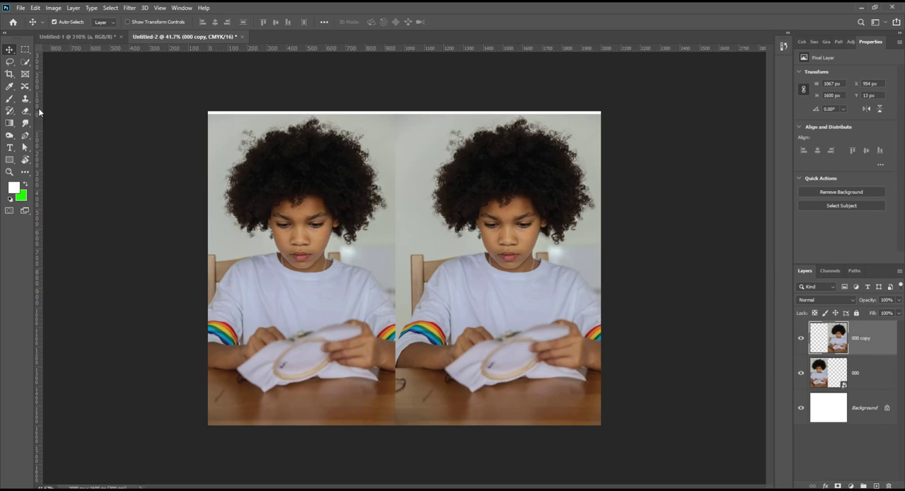
# Step: Apply Auto Tone and Auto Contrast to the 000 copy layer
pyautogui.click(54, 8)
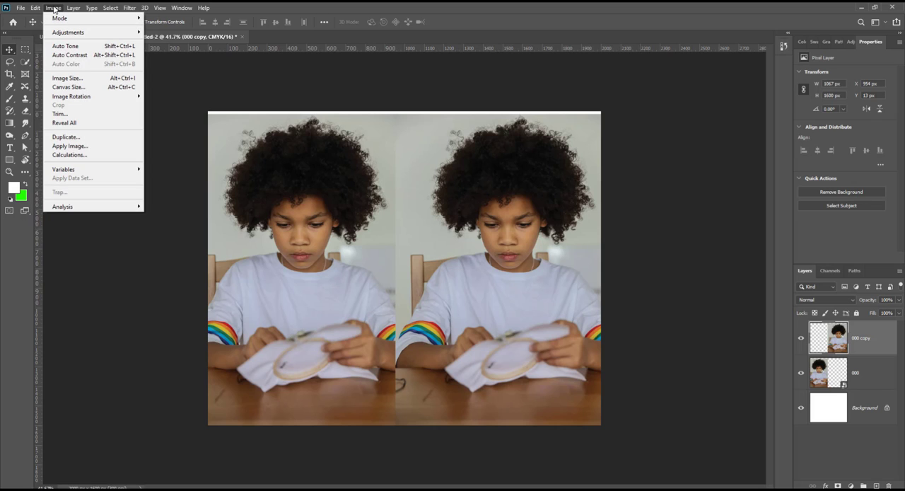
pyautogui.click(72, 47)
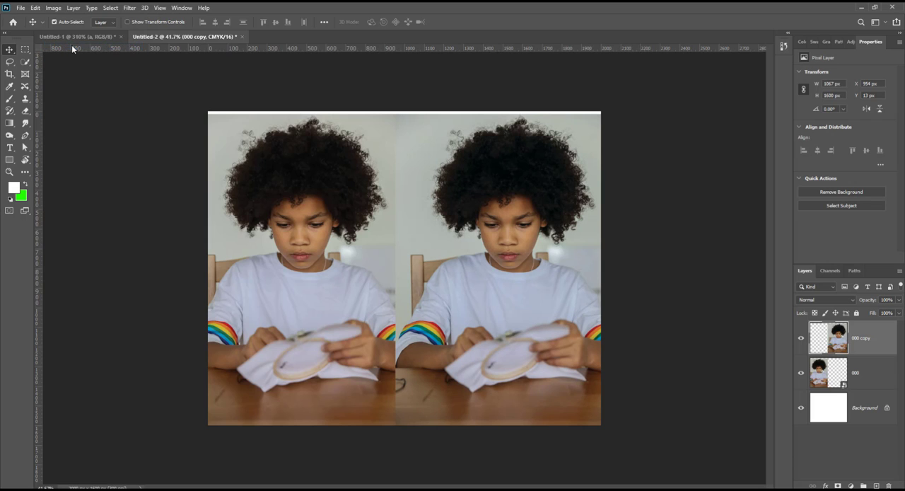
pyautogui.click(51, 8)
pyautogui.click(73, 55)
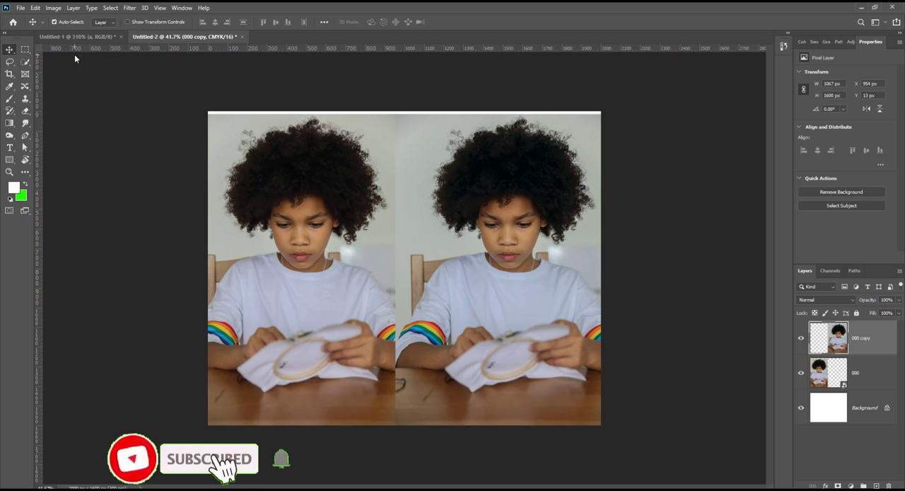
pyautogui.click(54, 10)
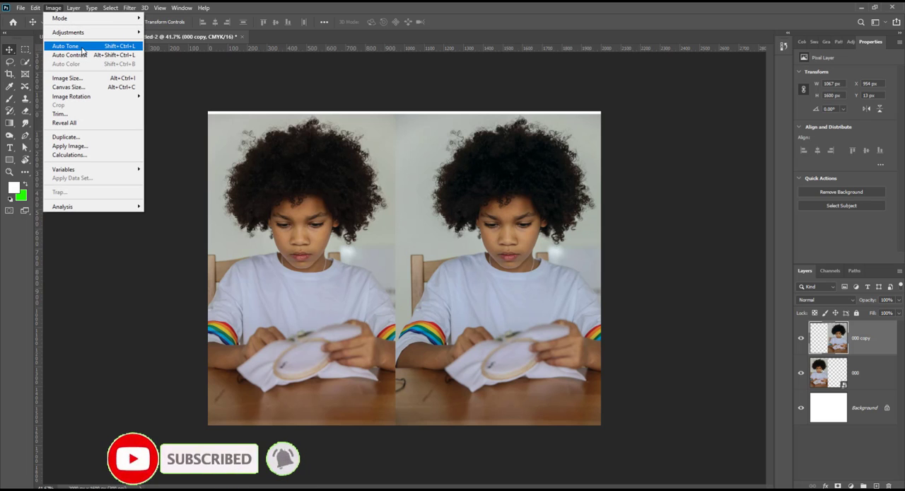
pyautogui.click(82, 49)
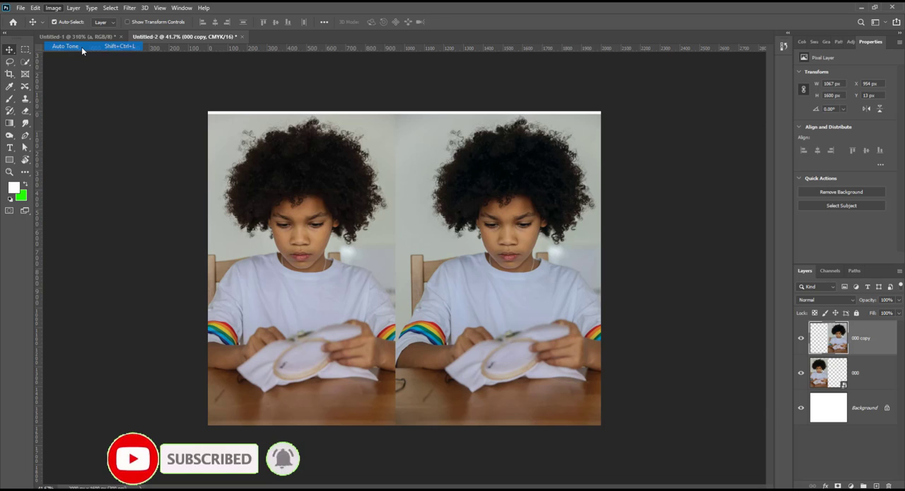
pyautogui.click(56, 9)
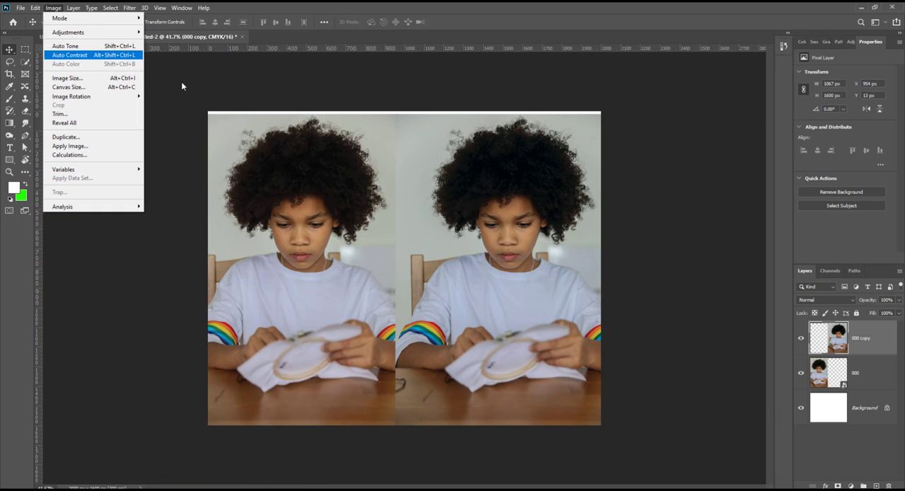
pyautogui.moveTo(99, 37)
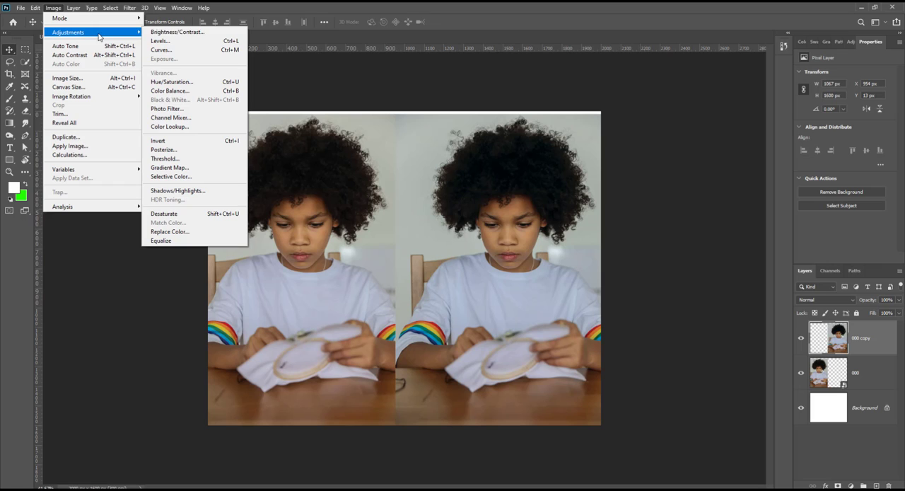
pyautogui.click(508, 23)
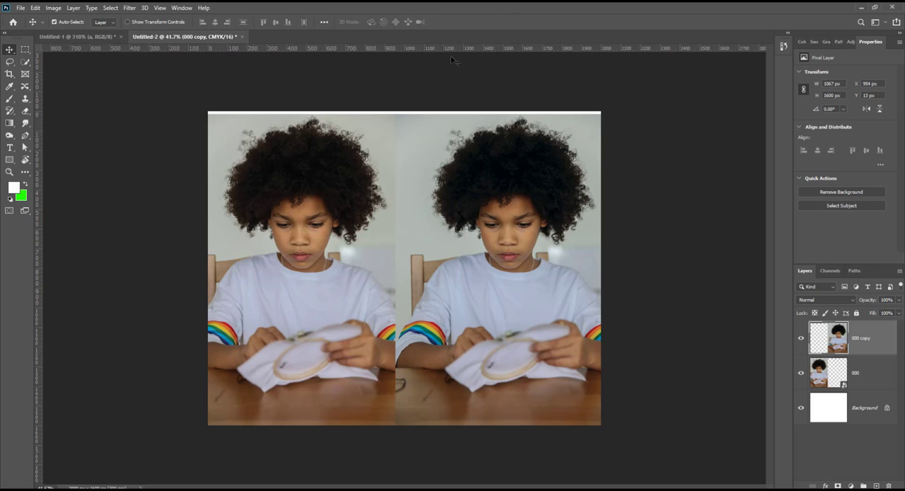
# Step: Apply a Brightness/Contrast adjustment to the 000 copy layer with brightness 28 and a moderately increased contrast
pyautogui.click(53, 7)
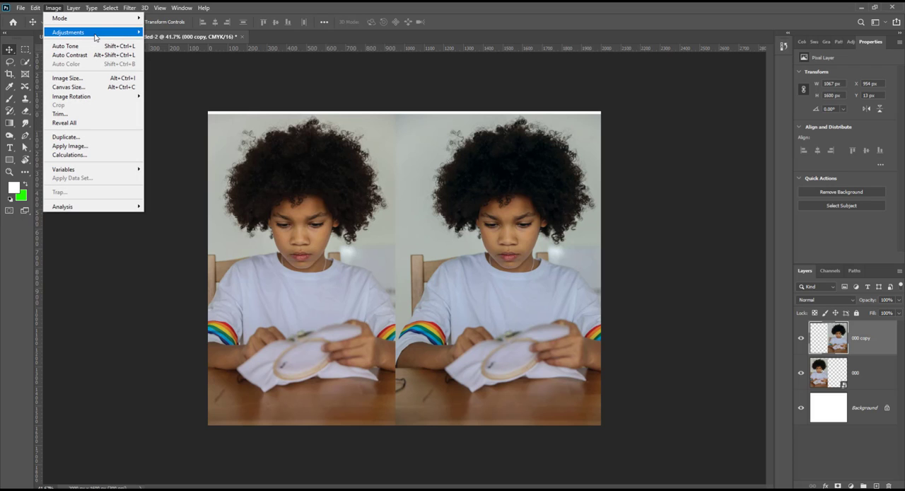
pyautogui.moveTo(80, 33)
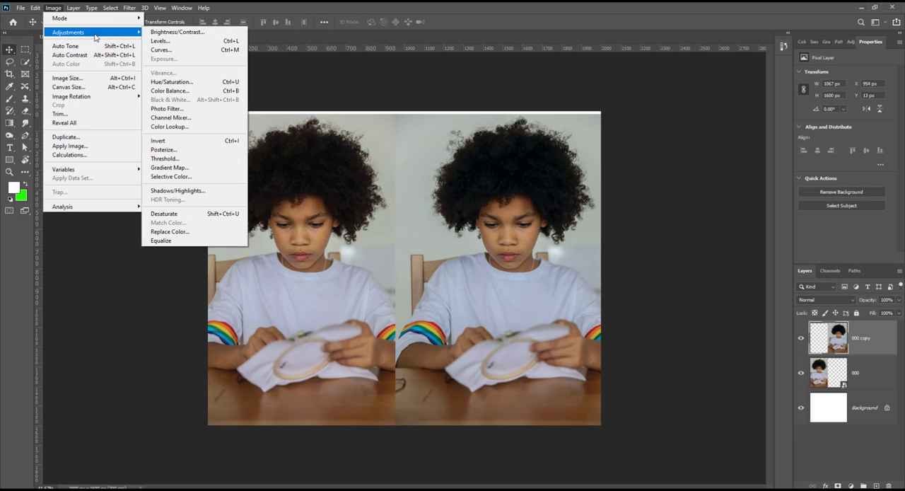
pyautogui.click(177, 33)
pyautogui.moveTo(656, 279); pyautogui.dragTo(738, 149)
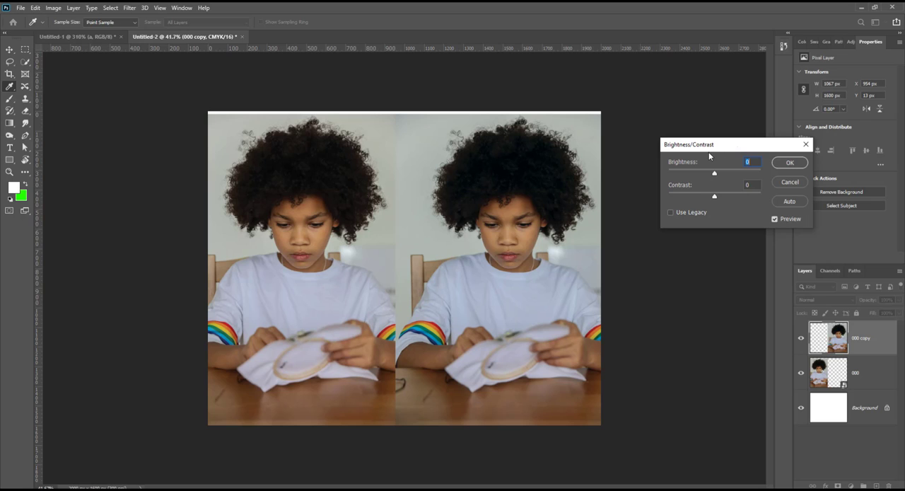
pyautogui.moveTo(706, 147); pyautogui.dragTo(697, 113)
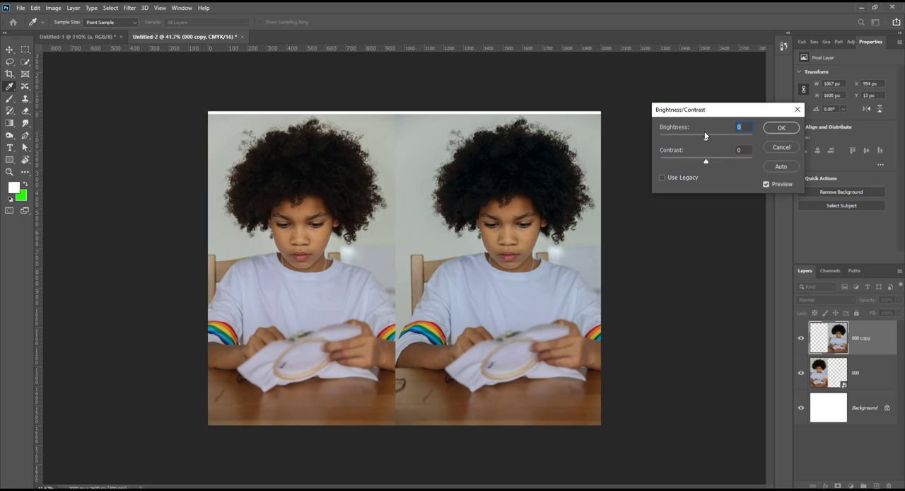
pyautogui.moveTo(705, 142); pyautogui.dragTo(715, 140)
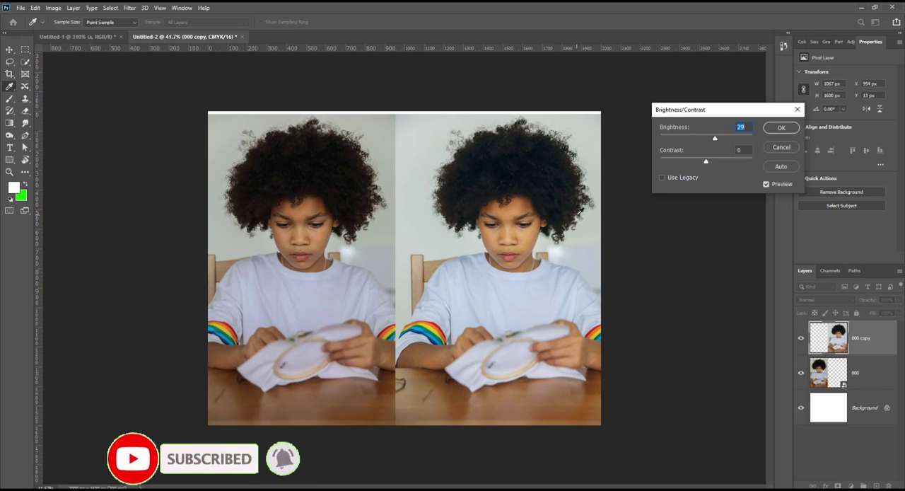
pyautogui.moveTo(716, 138); pyautogui.dragTo(720, 137)
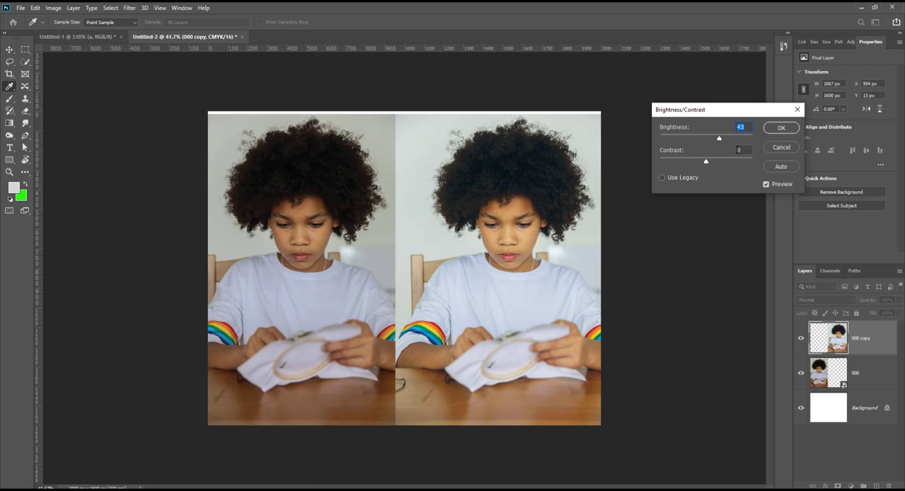
pyautogui.moveTo(720, 139)
pyautogui.mouseDown()
pyautogui.moveTo(733, 138)
pyautogui.moveTo(707, 140)
pyautogui.moveTo(716, 142)
pyautogui.mouseUp()
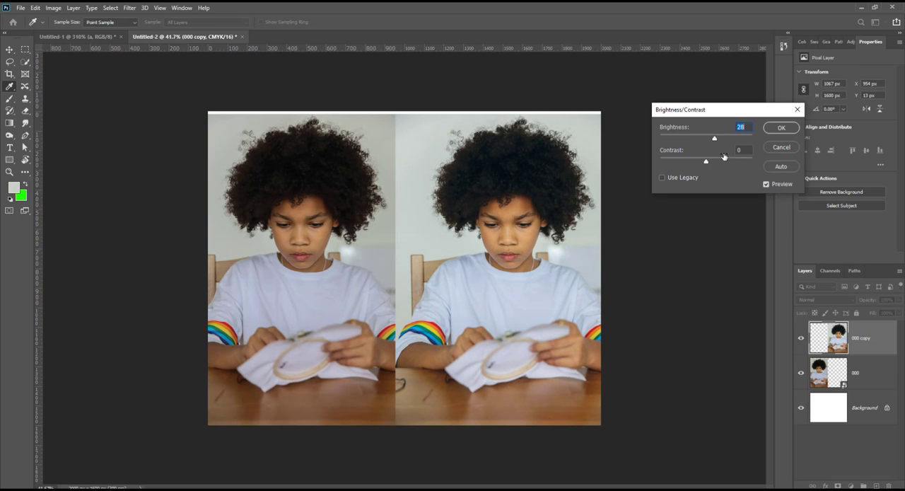
pyautogui.moveTo(706, 165); pyautogui.dragTo(718, 161)
pyautogui.click(781, 127)
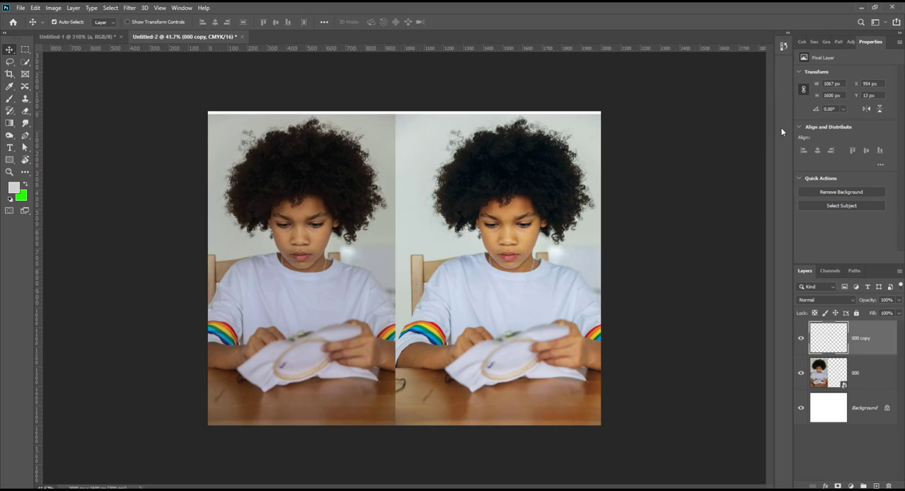
pyautogui.click(53, 8)
pyautogui.moveTo(113, 32)
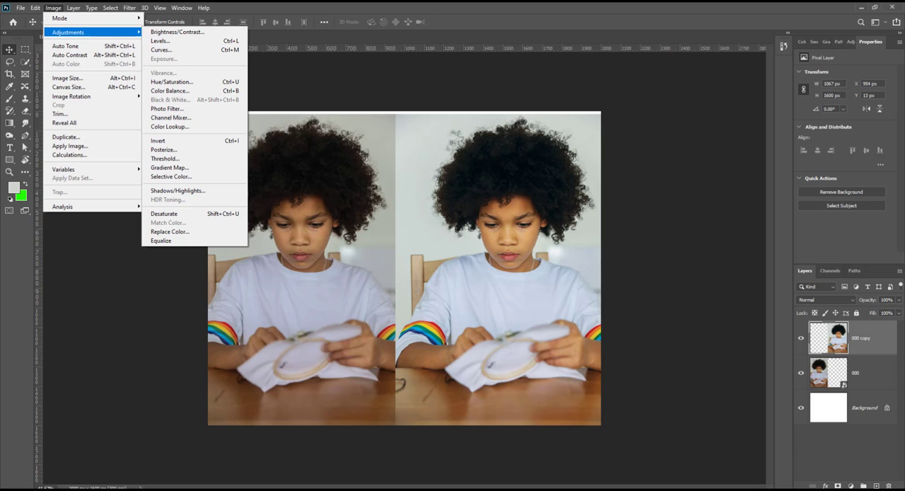
pyautogui.hotkey('alt', 'Tab')
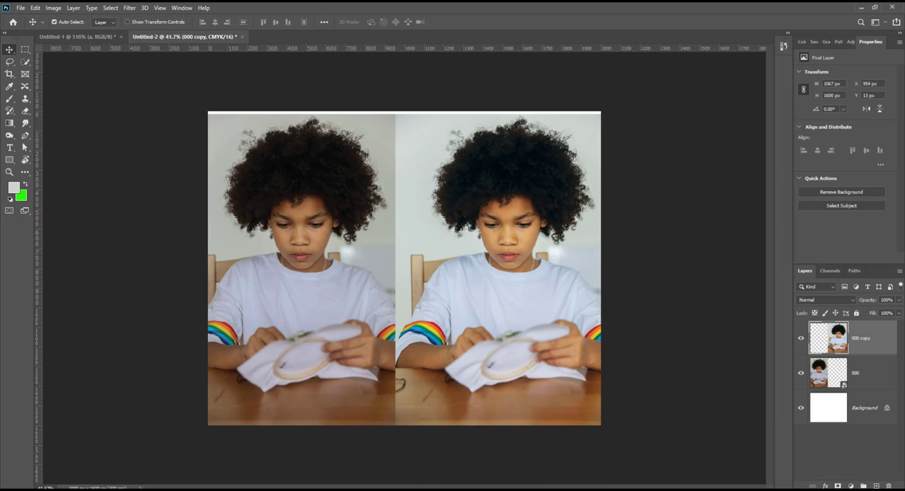
# Step: Apply a Levels adjustment to the 000 copy layer with the input black point at 27 in the CMYK channel
pyautogui.click(53, 8)
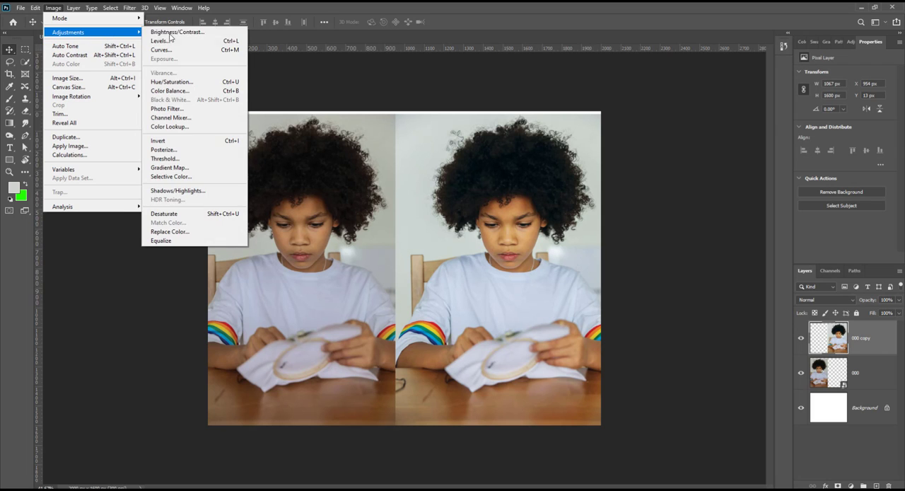
pyautogui.click(186, 40)
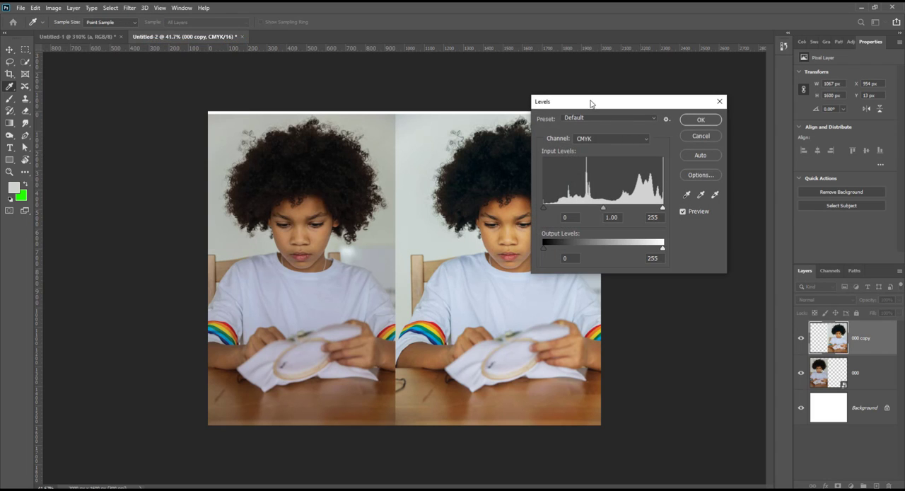
pyautogui.moveTo(591, 104); pyautogui.dragTo(708, 172)
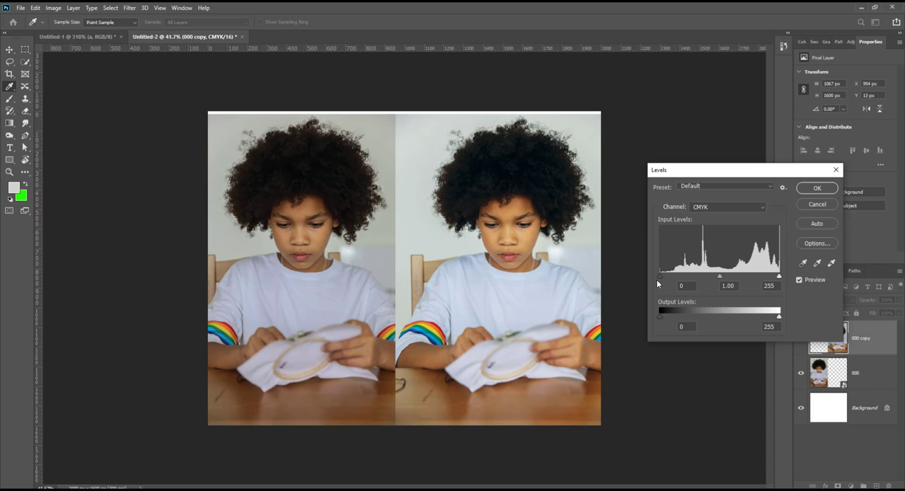
pyautogui.moveTo(662, 276)
pyautogui.mouseDown()
pyautogui.moveTo(675, 277)
pyautogui.moveTo(666, 275)
pyautogui.mouseUp()
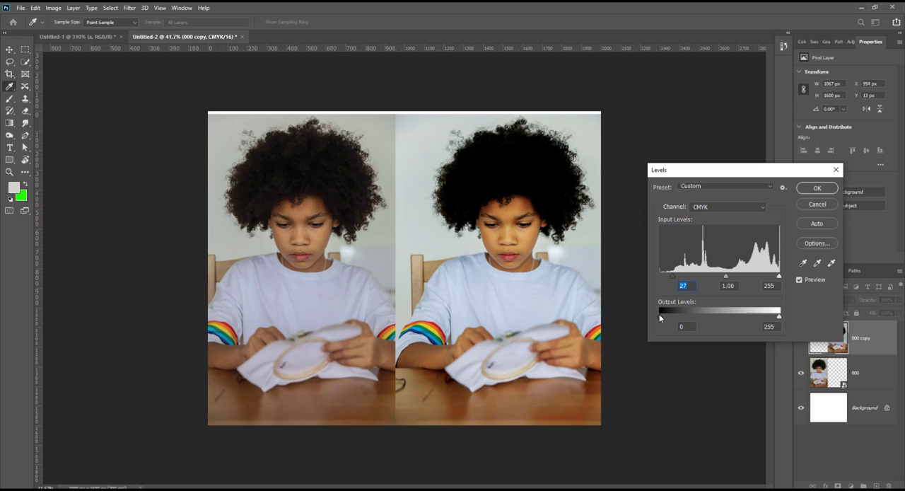
pyautogui.moveTo(659, 314); pyautogui.dragTo(664, 316)
pyautogui.click(660, 315)
pyautogui.click(818, 188)
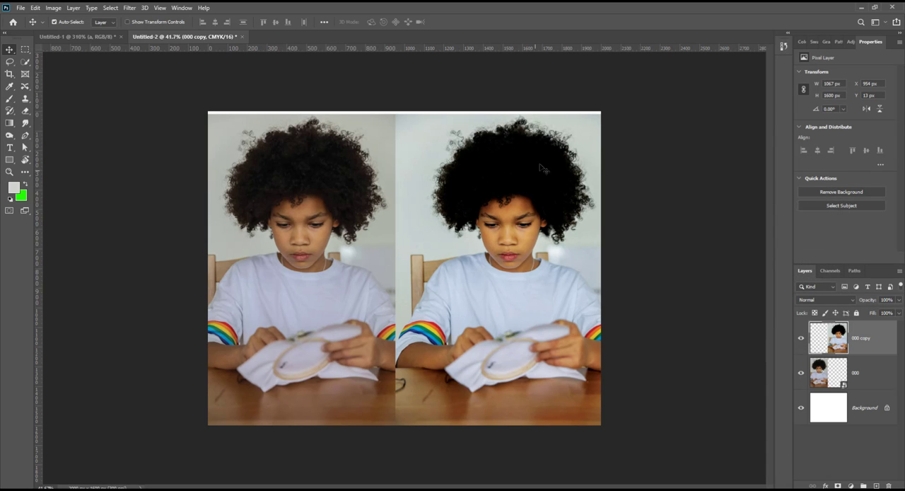
# Step: Try a Curves adjustment on the 000 copy layer with a CMYK curve point at input 10, output 13, and discard it
pyautogui.click(54, 9)
pyautogui.moveTo(93, 35)
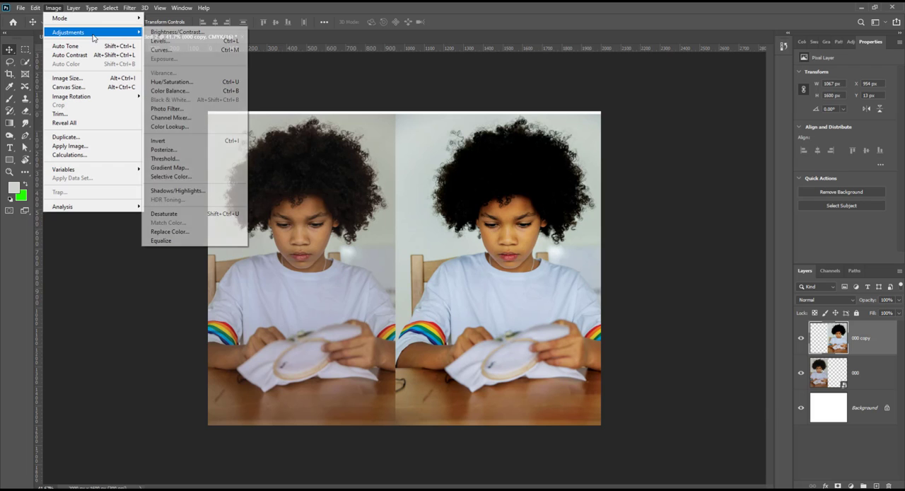
pyautogui.click(165, 51)
pyautogui.moveTo(571, 104); pyautogui.dragTo(710, 257)
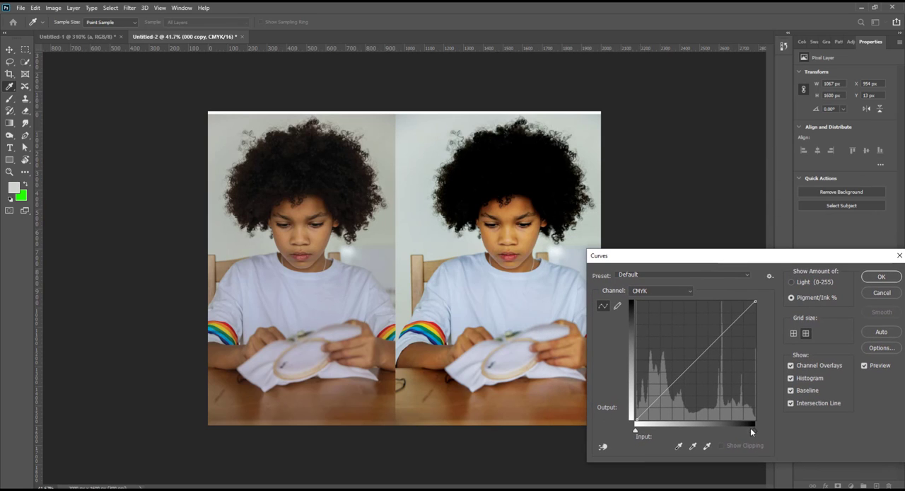
pyautogui.click(637, 419)
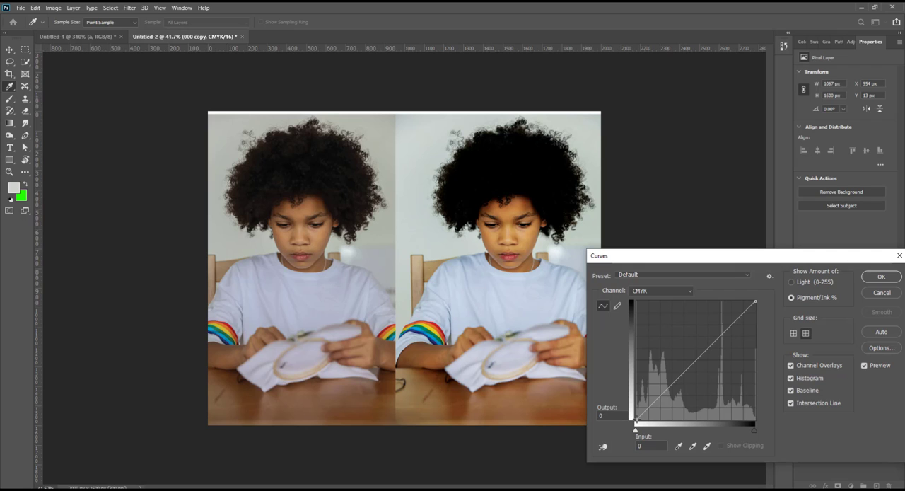
pyautogui.moveTo(636, 419); pyautogui.dragTo(648, 403)
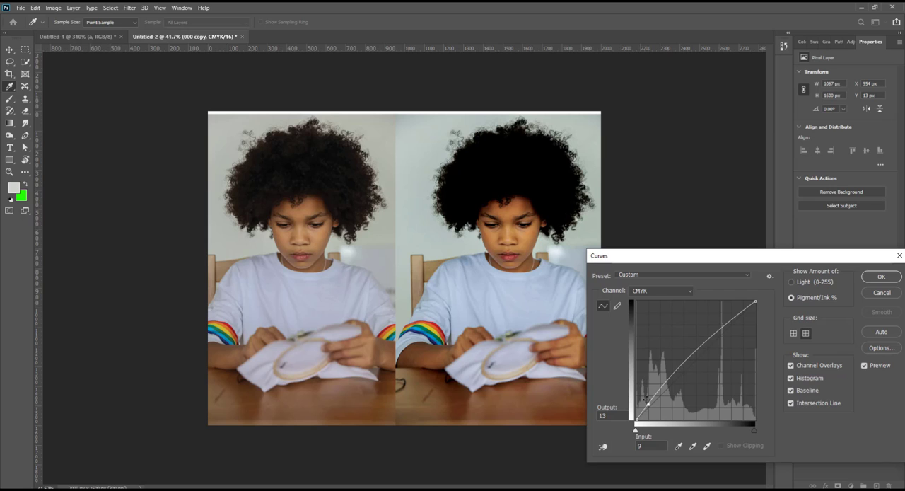
pyautogui.click(745, 307)
pyautogui.moveTo(744, 307)
pyautogui.mouseDown()
pyautogui.moveTo(747, 325)
pyautogui.moveTo(746, 311)
pyautogui.mouseUp()
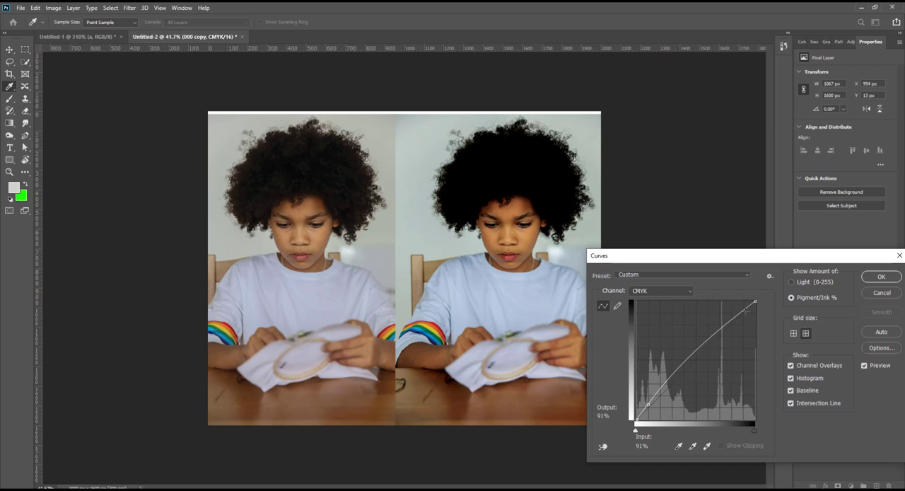
pyautogui.moveTo(649, 404); pyautogui.dragTo(649, 404)
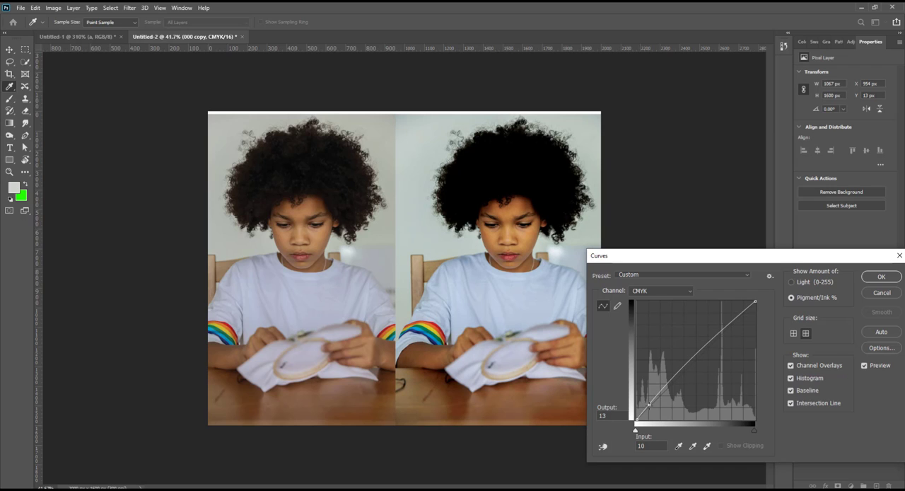
pyautogui.press('Delete')
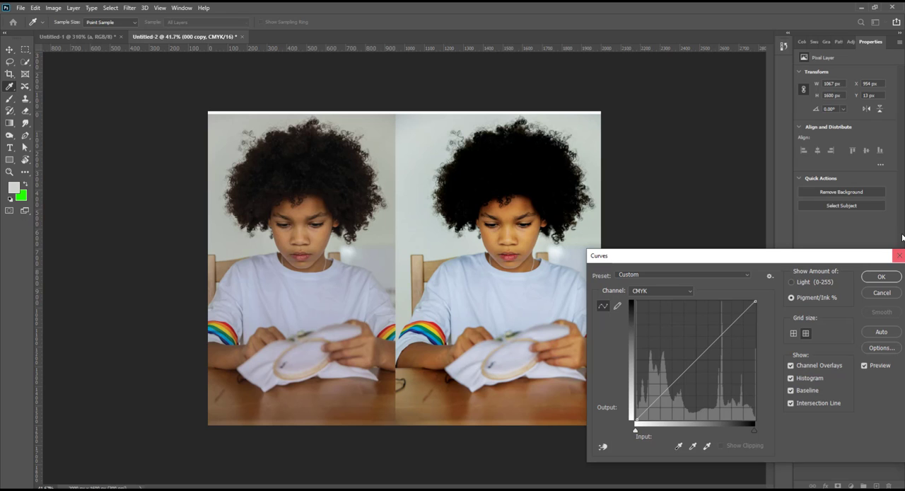
pyautogui.click(900, 255)
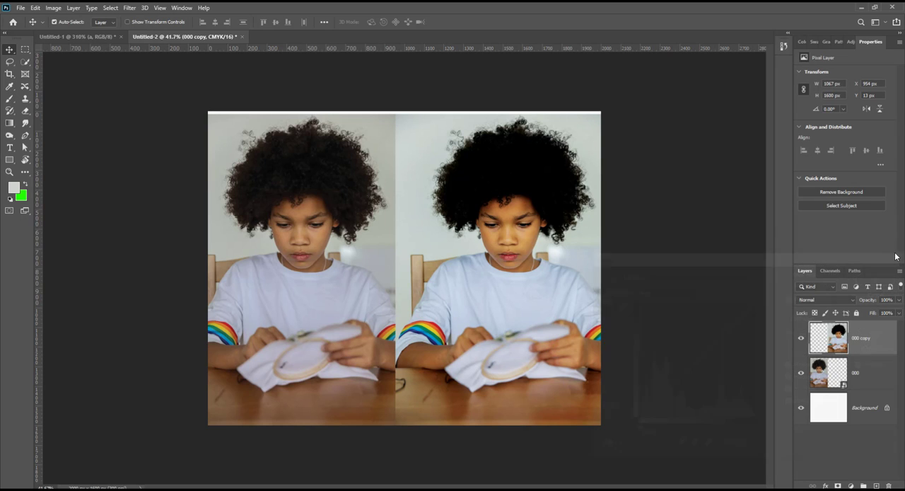
# Step: Duplicate the 000 layer and rasterize the duplicate
pyautogui.click(54, 8)
pyautogui.moveTo(95, 33)
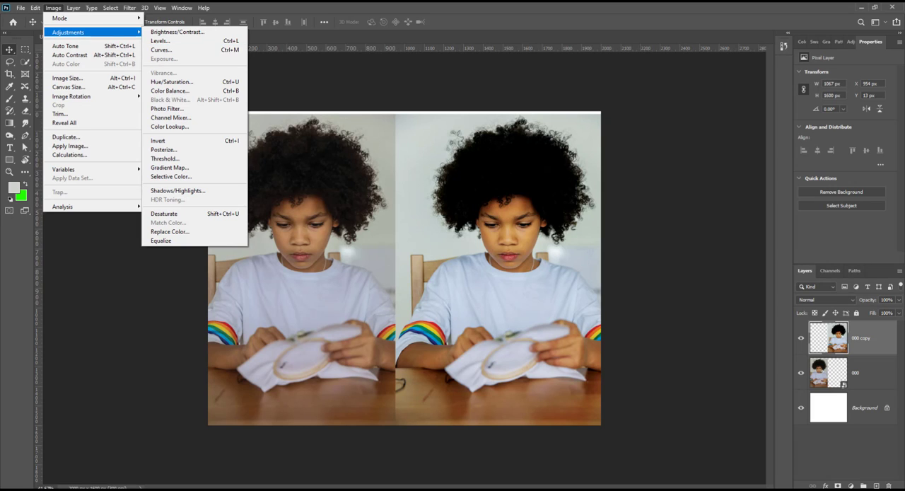
pyautogui.click(877, 385)
pyautogui.click(855, 372)
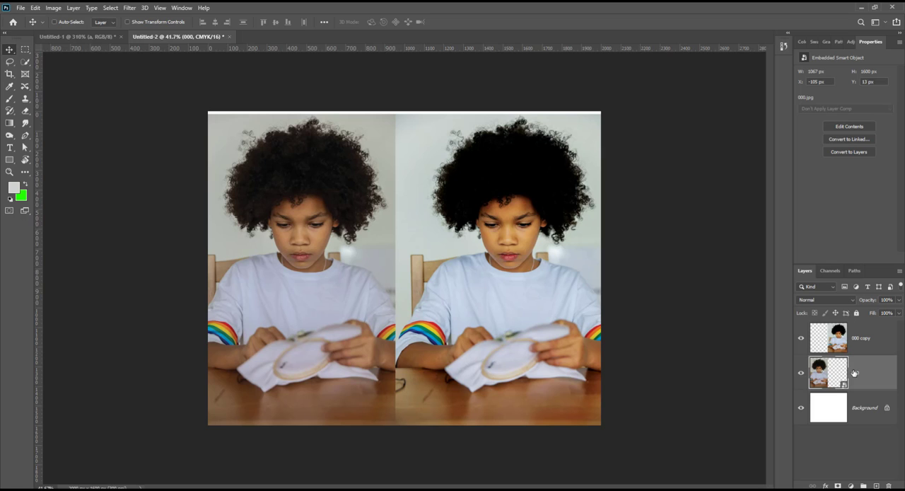
pyautogui.hotkey('ctrl', 'j')
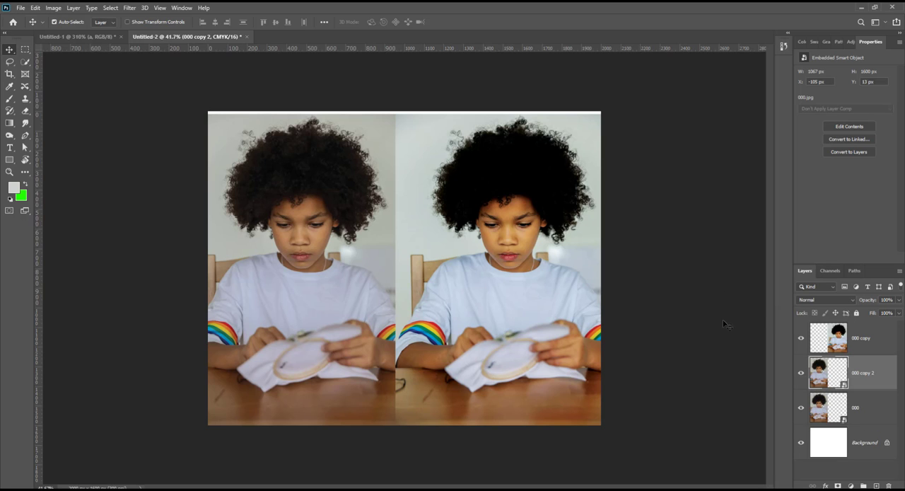
pyautogui.click(53, 8)
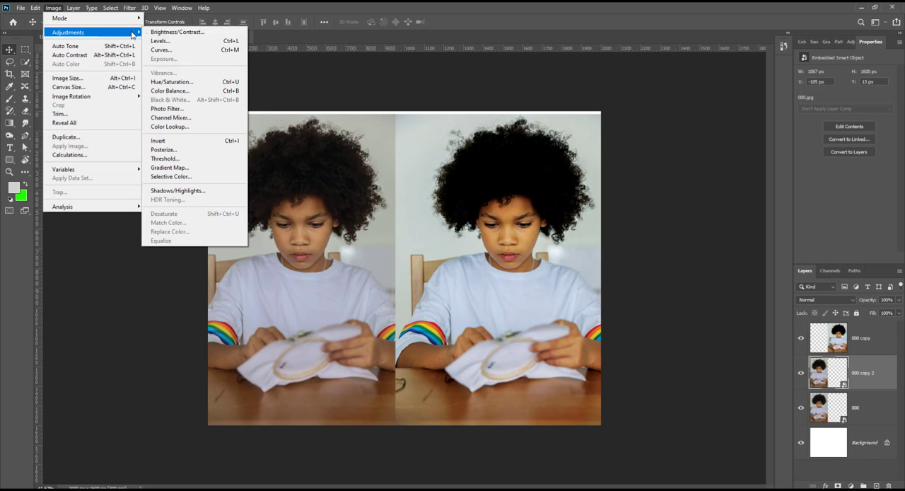
pyautogui.click(872, 380)
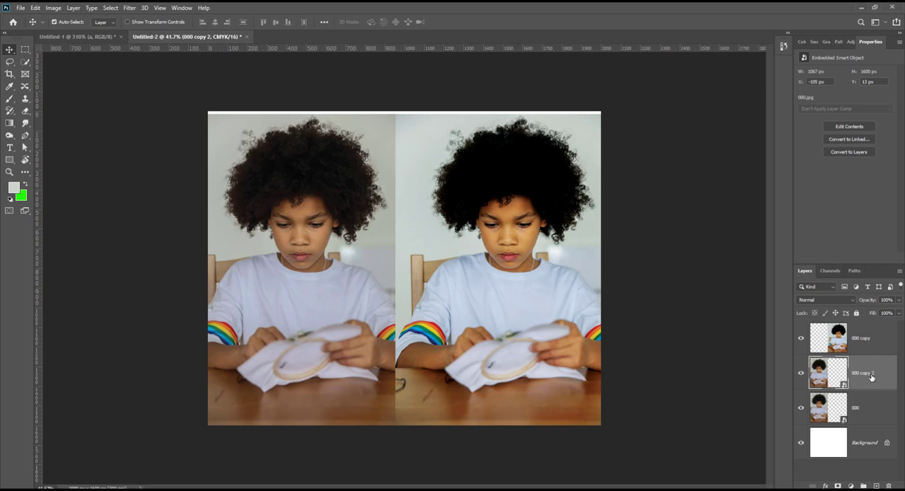
pyautogui.rightClick(872, 379)
pyautogui.click(771, 258)
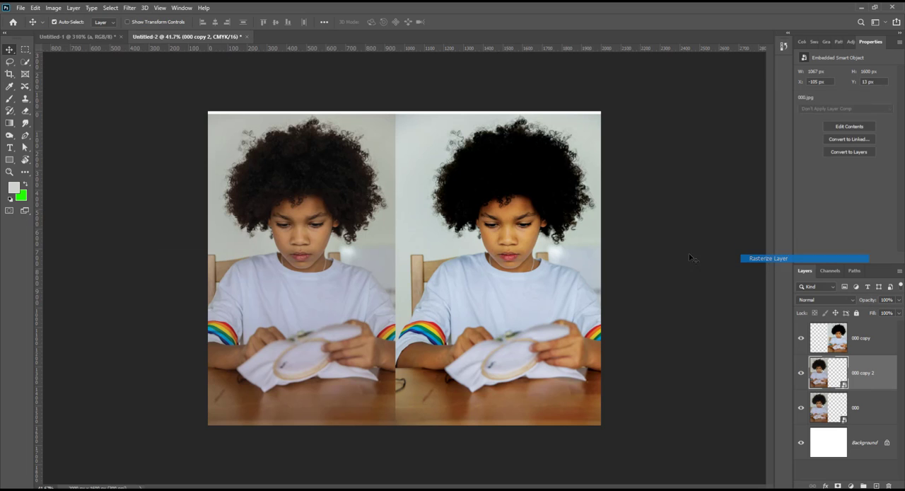
pyautogui.click(53, 8)
pyautogui.moveTo(78, 32)
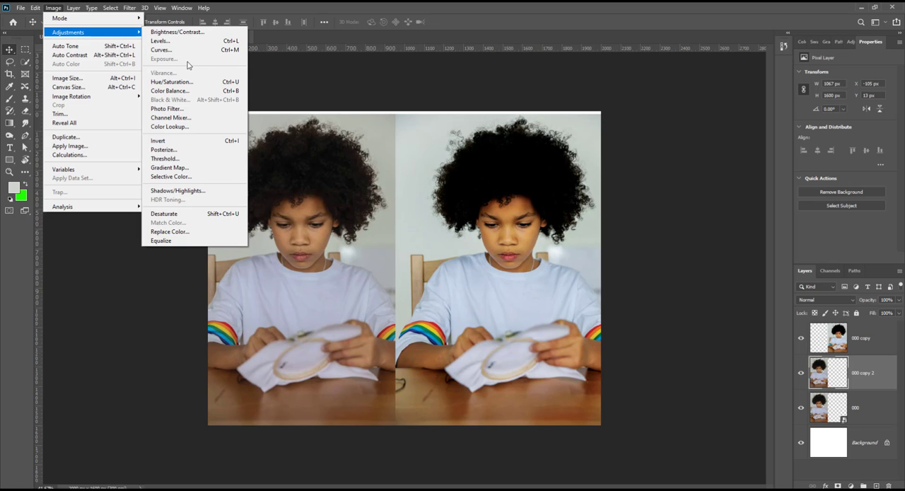
pyautogui.click(394, 53)
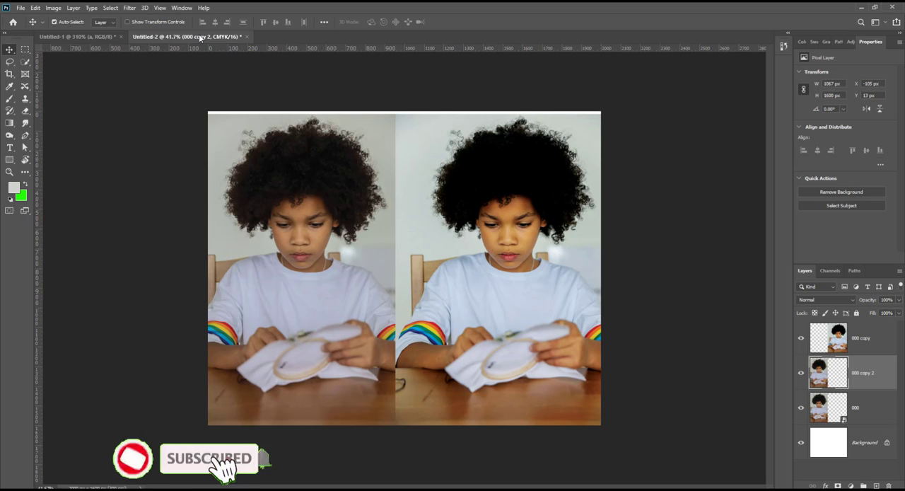
# Step: Switch to the Untitled-1 document, show the hidden colorful artwork layer and select it
pyautogui.click(72, 37)
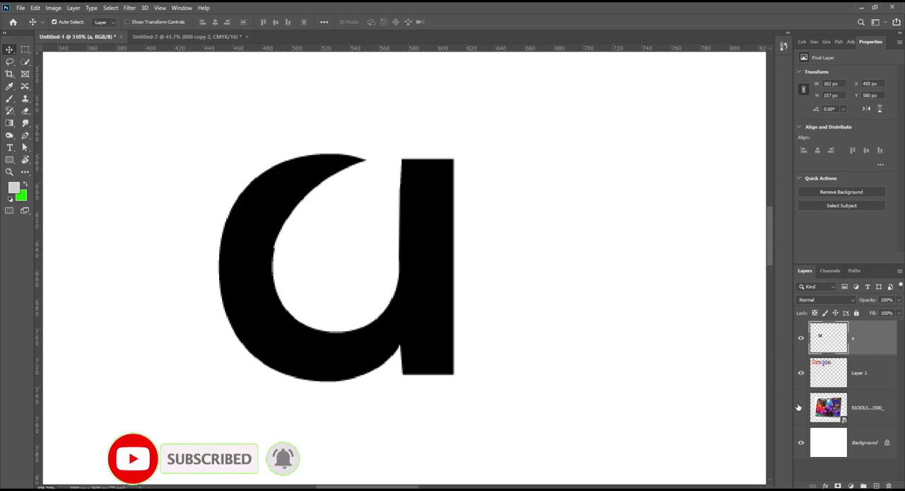
pyautogui.click(802, 408)
pyautogui.click(849, 408)
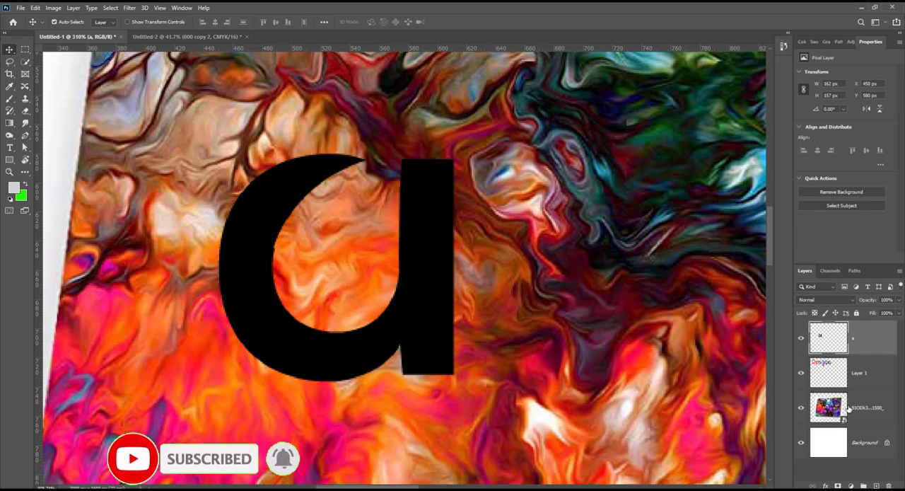
# Step: Try to apply an Exposure adjustment to the colorful artwork smart object
pyautogui.click(53, 7)
pyautogui.moveTo(116, 33)
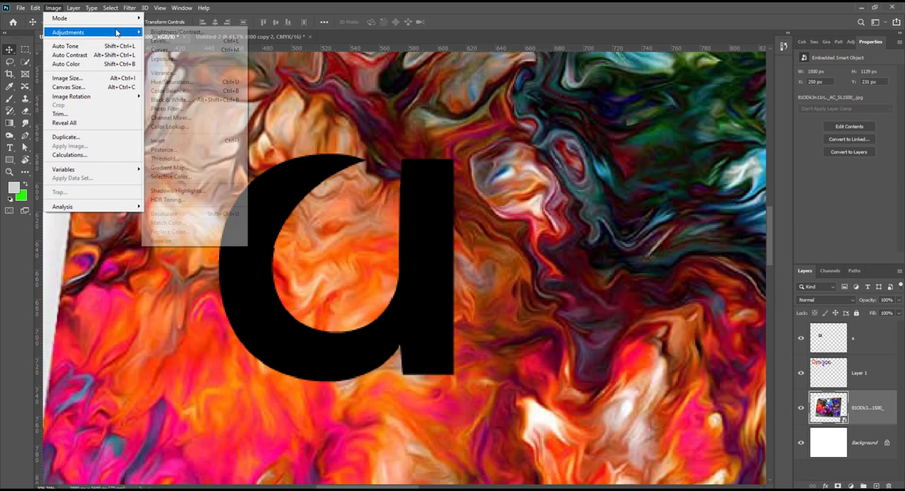
pyautogui.click(205, 60)
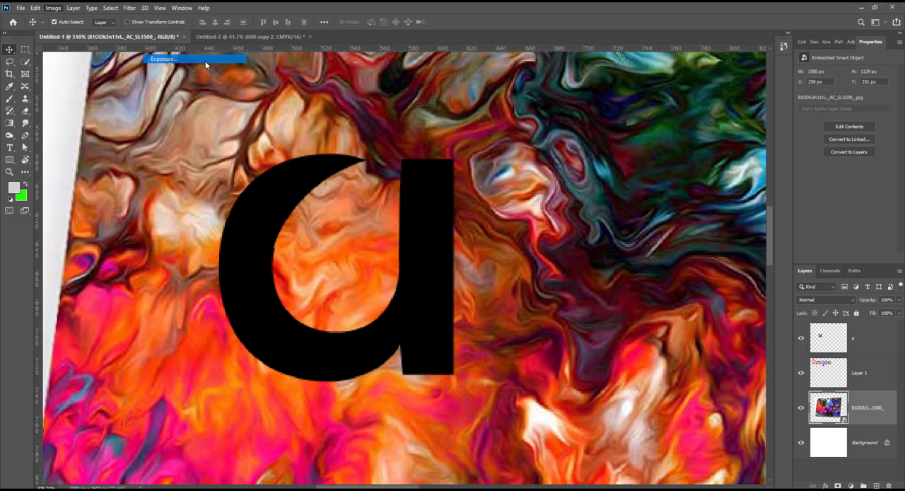
pyautogui.click(530, 127)
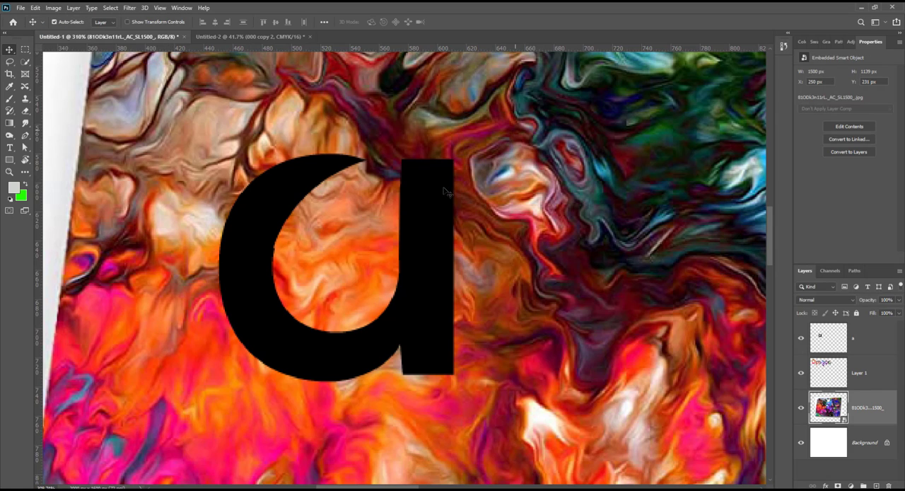
# Step: Hide the letter "a" layer and Layer 1 so only the artwork and Background remain shown
pyautogui.scroll(-4, 462, 199)
pyautogui.scroll(-4, 740, 340)
pyautogui.click(842, 341)
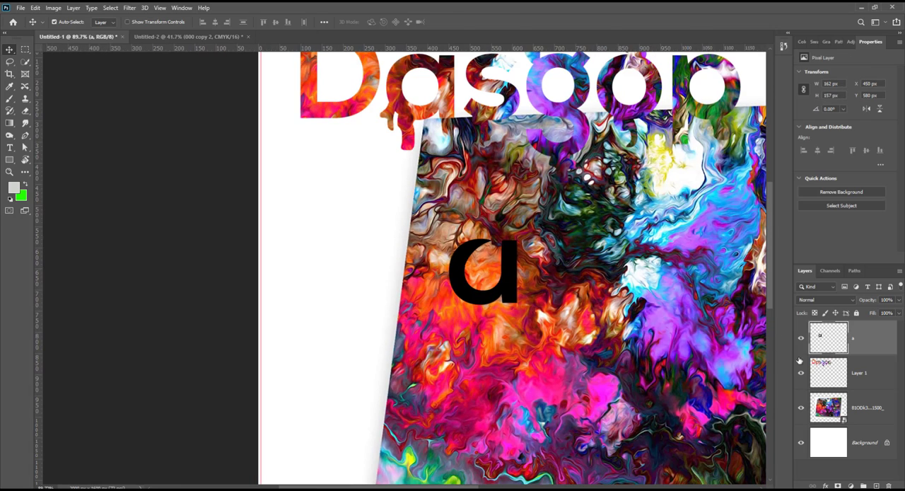
pyautogui.click(802, 341)
pyautogui.click(802, 373)
pyautogui.scroll(-3, 582, 303)
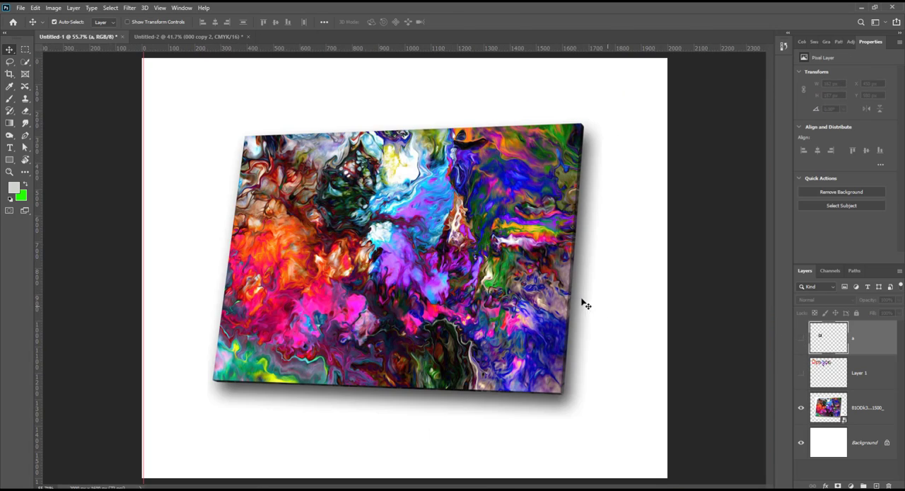
# Step: Rasterize the colorful artwork layer
pyautogui.click(872, 412)
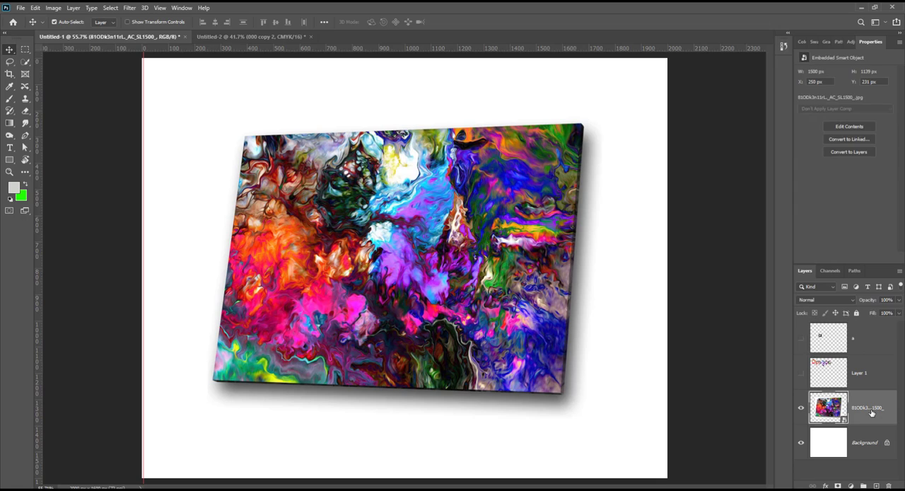
pyautogui.rightClick(872, 413)
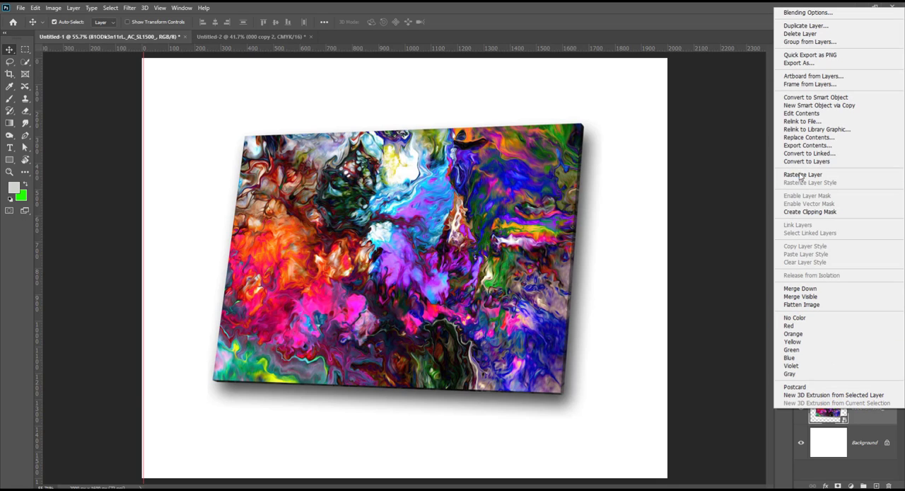
pyautogui.click(801, 176)
# Step: Try an Exposure adjustment on the artwork layer with exposure +0.82, offset -0.0059 and gamma correction 0.69, and discard it
pyautogui.click(53, 8)
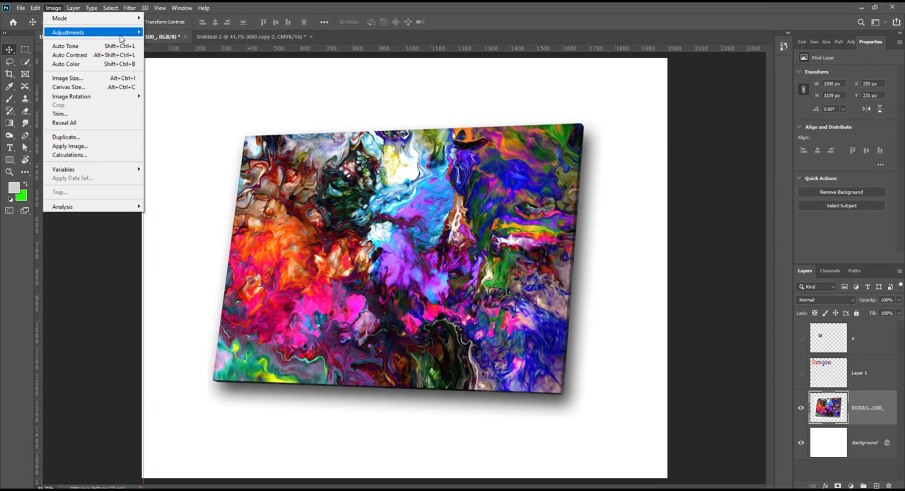
pyautogui.moveTo(121, 36)
pyautogui.click(167, 59)
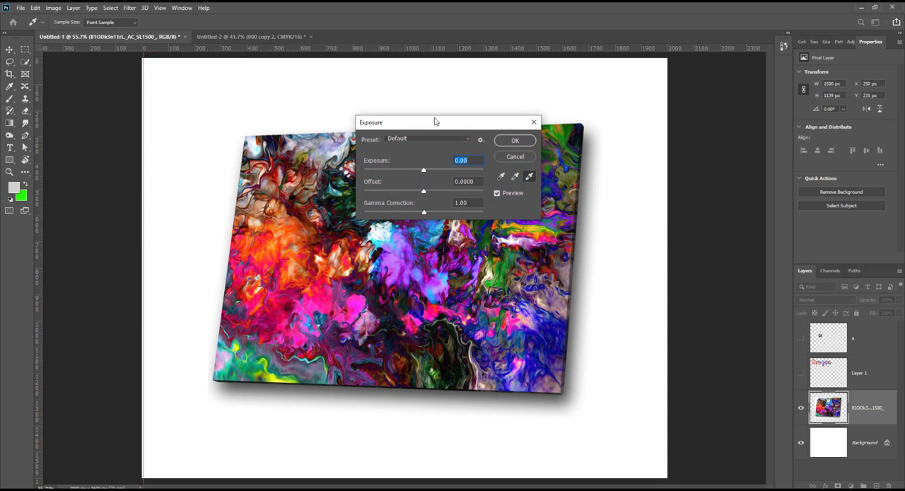
pyautogui.moveTo(435, 121); pyautogui.dragTo(642, 129)
pyautogui.moveTo(630, 178); pyautogui.dragTo(629, 201)
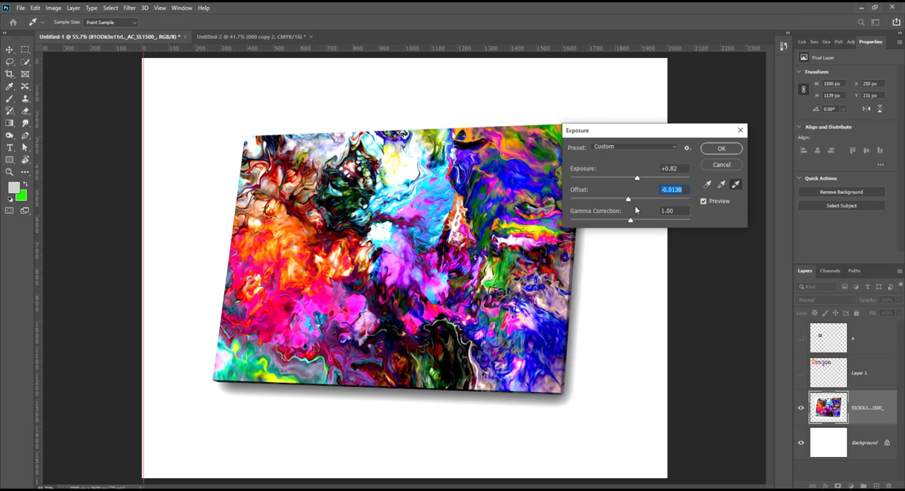
pyautogui.moveTo(643, 203)
pyautogui.mouseDown()
pyautogui.moveTo(667, 203)
pyautogui.moveTo(629, 201)
pyautogui.moveTo(645, 221)
pyautogui.mouseUp()
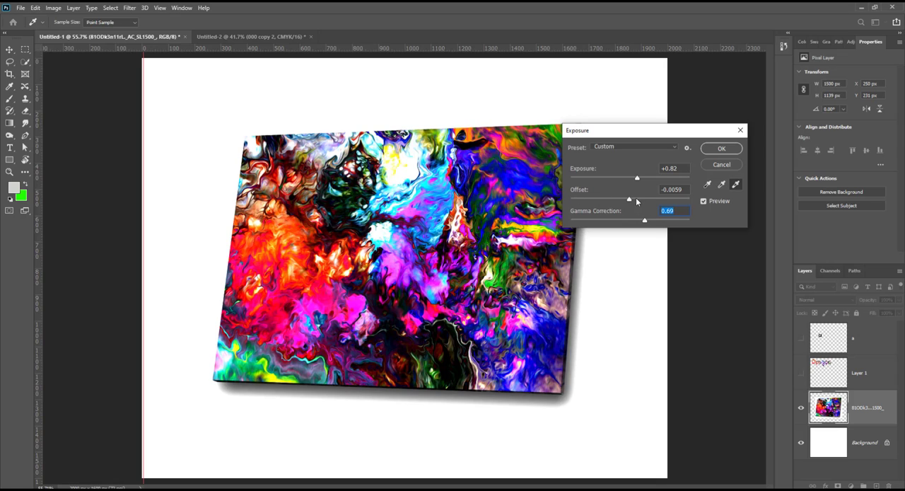
pyautogui.click(740, 130)
pyautogui.click(252, 36)
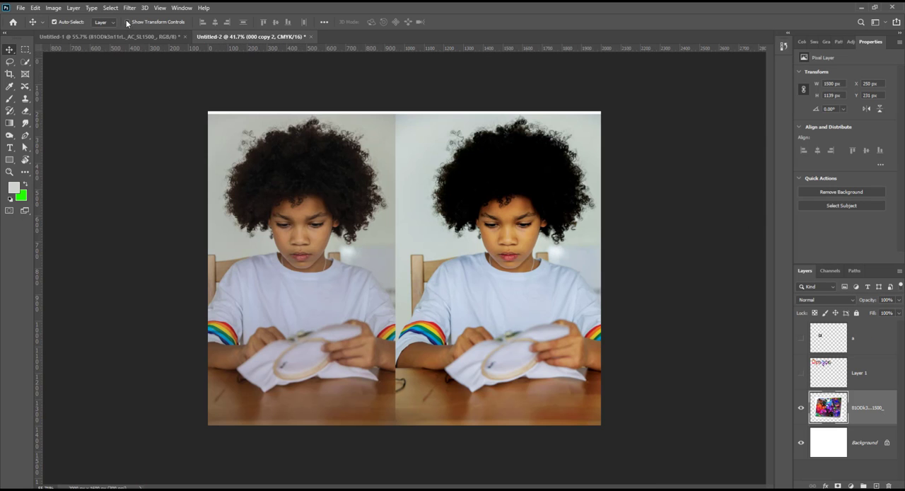
pyautogui.click(54, 8)
pyautogui.moveTo(123, 33)
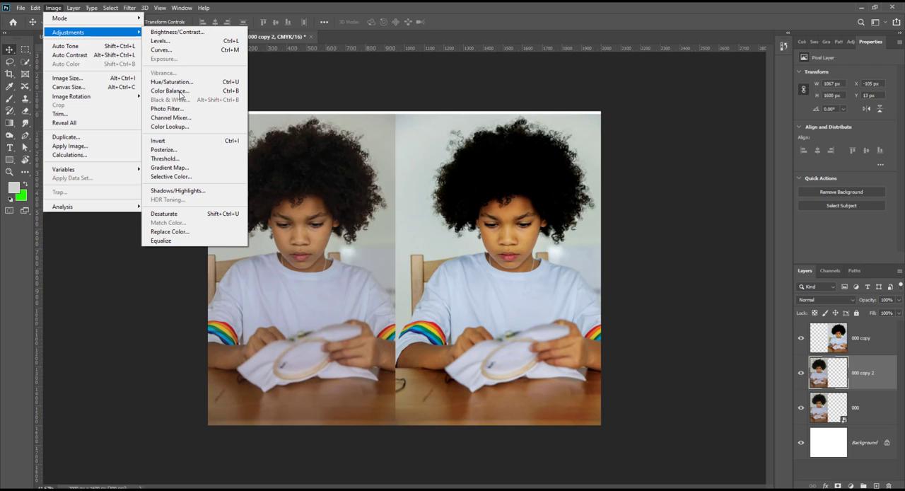
pyautogui.press('Escape')
pyautogui.press('Escape')
pyautogui.click(113, 36)
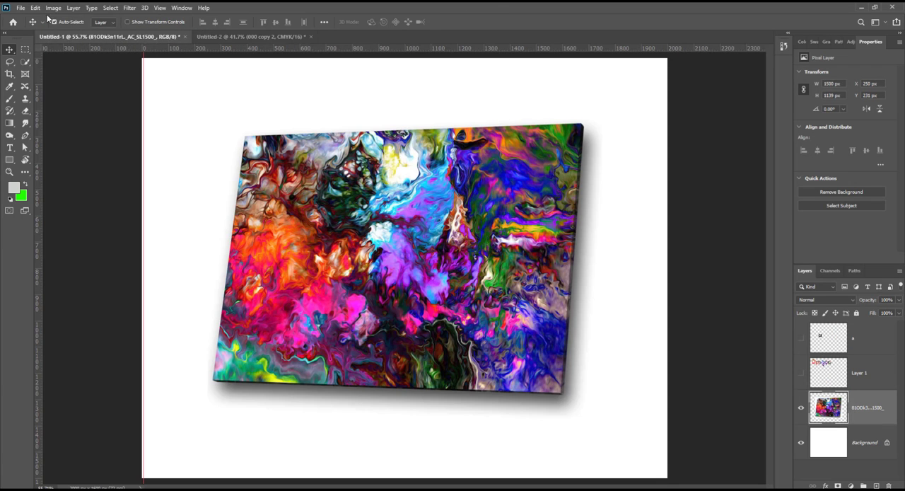
# Step: Try a Vibrance adjustment on the artwork layer with vibrance +92 and saturation -14, and discard it
pyautogui.click(53, 8)
pyautogui.moveTo(106, 32)
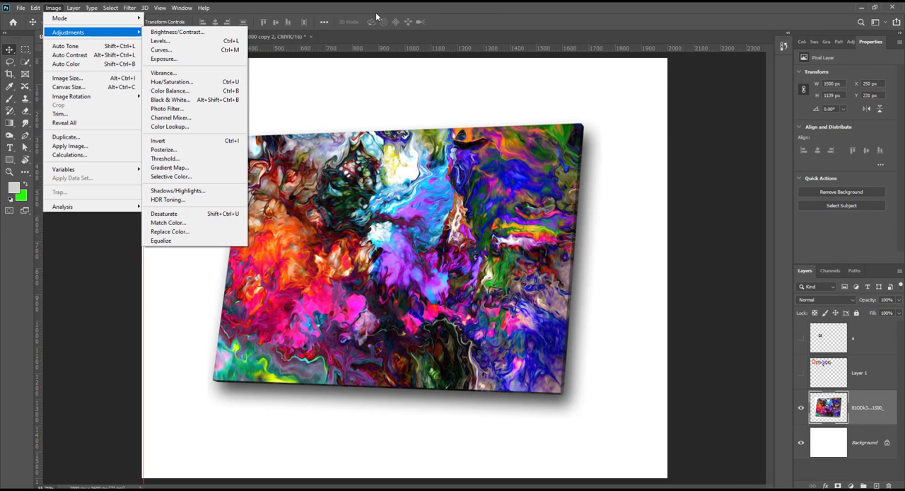
pyautogui.click(414, 40)
pyautogui.click(54, 8)
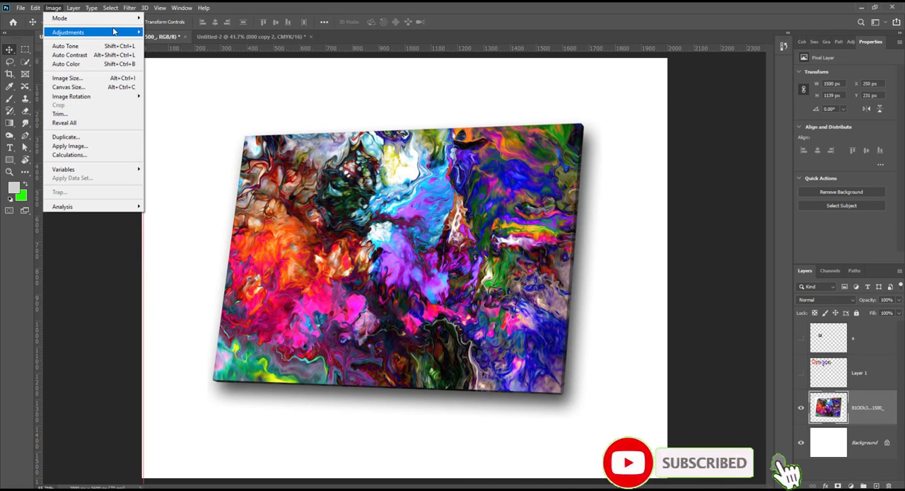
pyautogui.moveTo(113, 32)
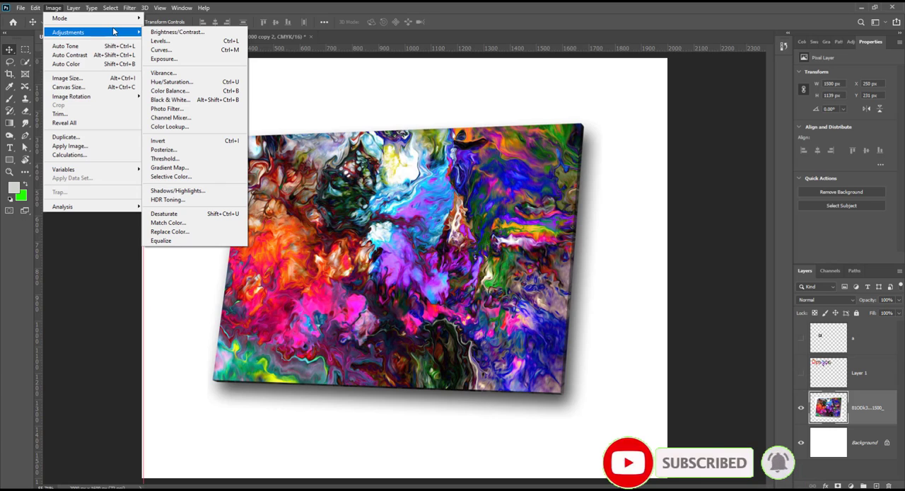
pyautogui.click(169, 73)
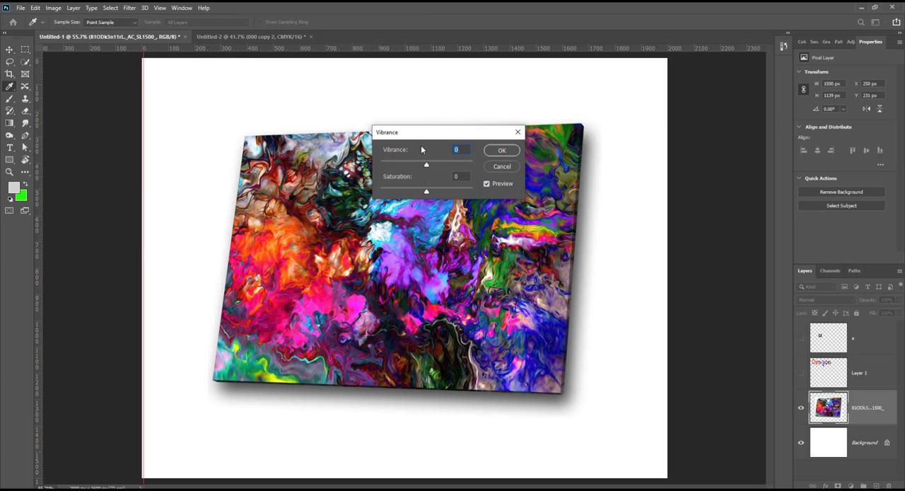
pyautogui.moveTo(423, 137); pyautogui.dragTo(543, 136)
pyautogui.moveTo(548, 167); pyautogui.dragTo(556, 193)
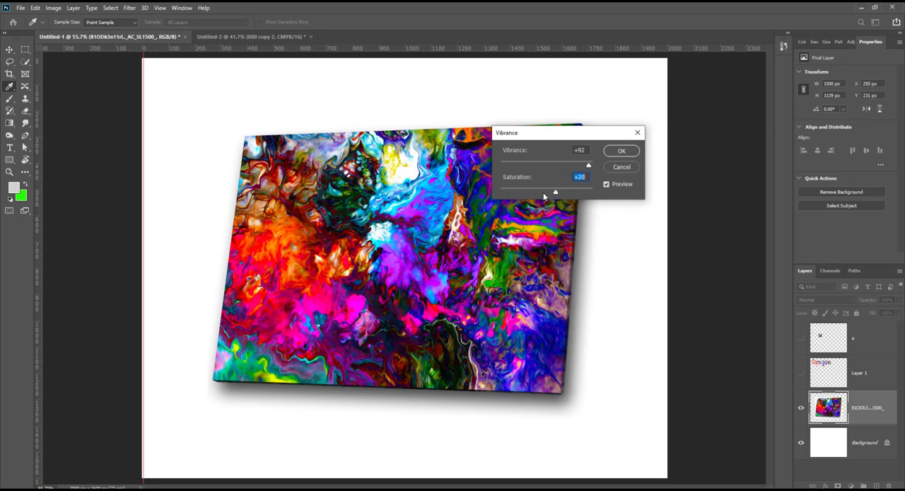
pyautogui.click(637, 132)
# Step: Try a Hue/Saturation adjustment on the artwork layer with hue -65 and saturation +52, and discard it
pyautogui.click(53, 8)
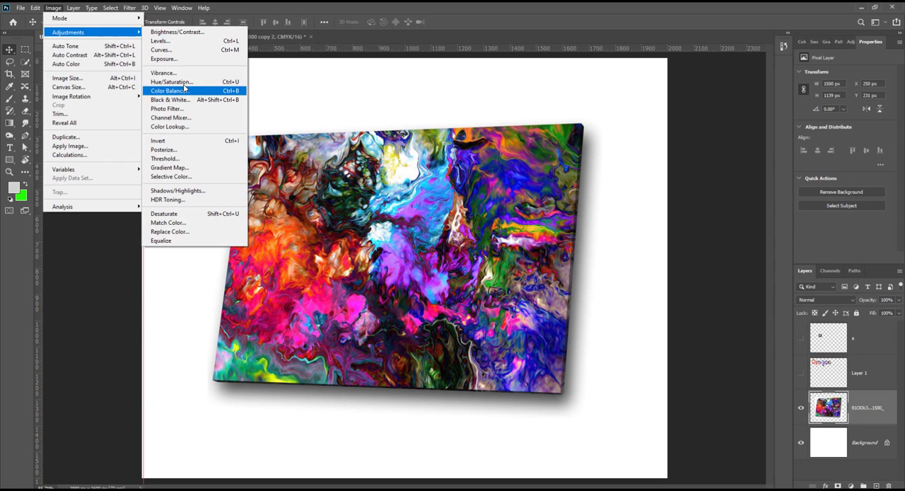
pyautogui.click(172, 82)
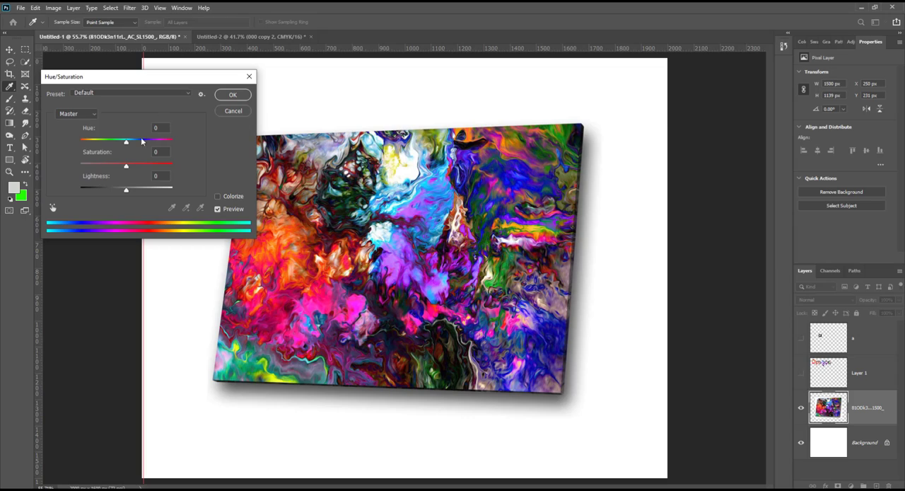
pyautogui.moveTo(125, 144); pyautogui.dragTo(151, 142)
pyautogui.moveTo(174, 138); pyautogui.dragTo(103, 141)
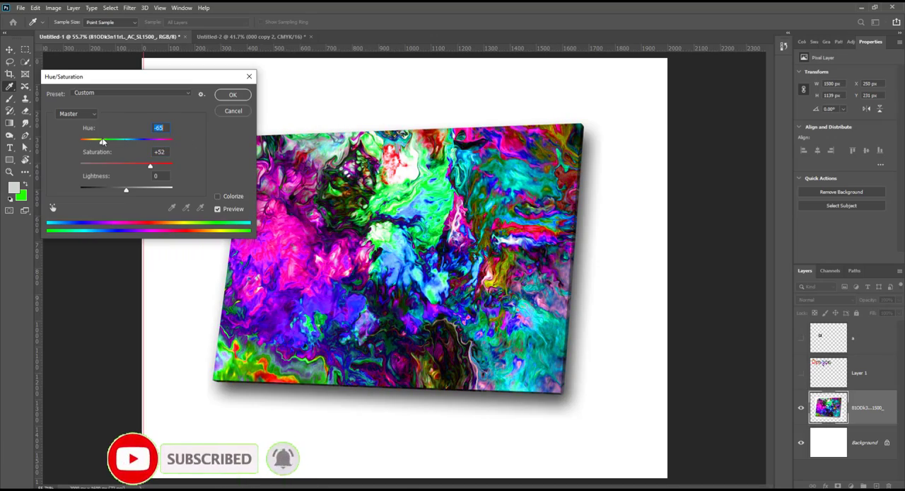
pyautogui.click(249, 76)
# Step: Preview the Black & White adjustment with its Default preset on the artwork layer, and discard it
pyautogui.click(53, 8)
pyautogui.moveTo(114, 31)
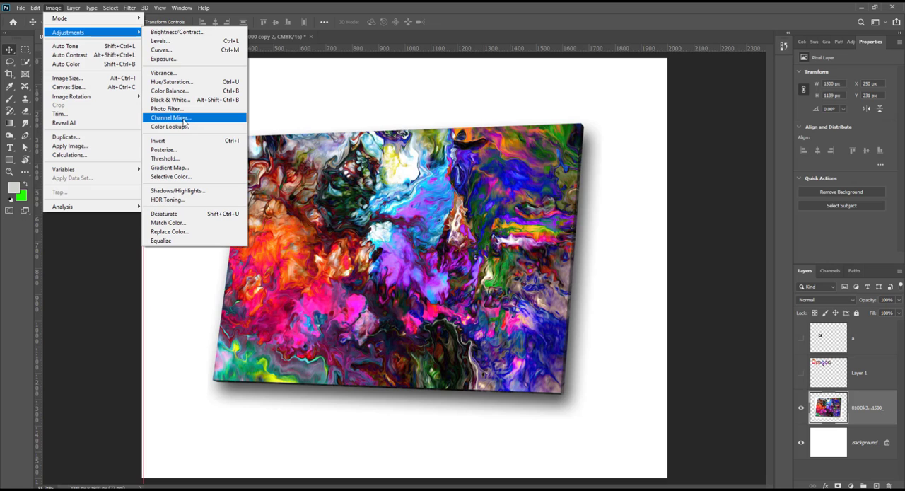
pyautogui.click(169, 99)
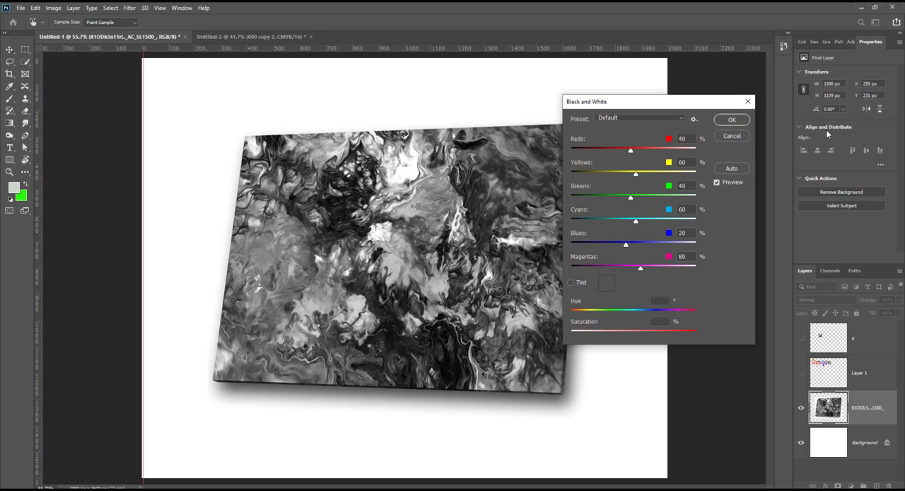
pyautogui.click(748, 101)
# Step: Try the Color Lookup 3D LUTs Bleach Bypass.look, FoggyNight.3DL and HorrorBlue.3DL on the artwork layer, and discard them
pyautogui.click(53, 7)
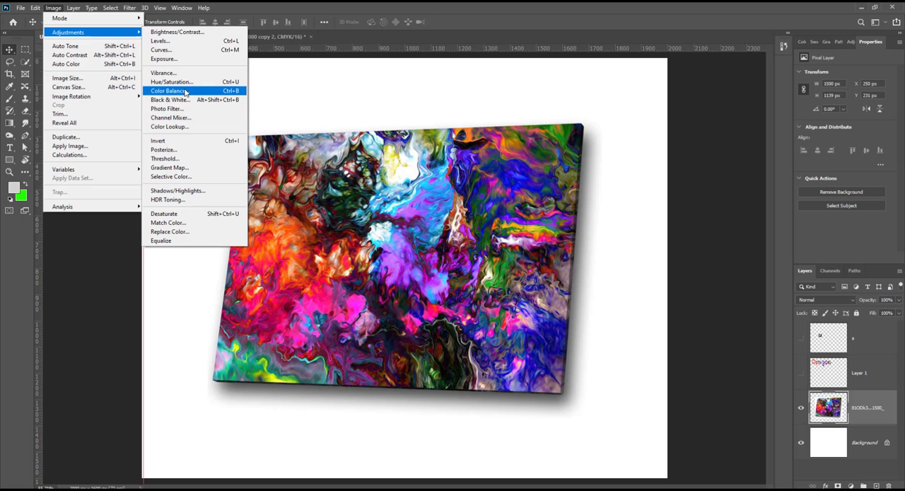
pyautogui.click(169, 126)
pyautogui.click(569, 143)
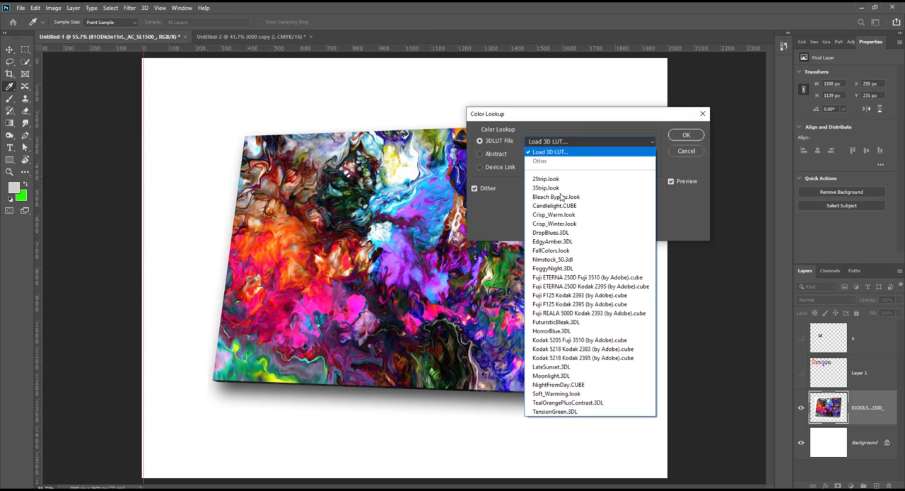
pyautogui.click(557, 195)
pyautogui.click(564, 144)
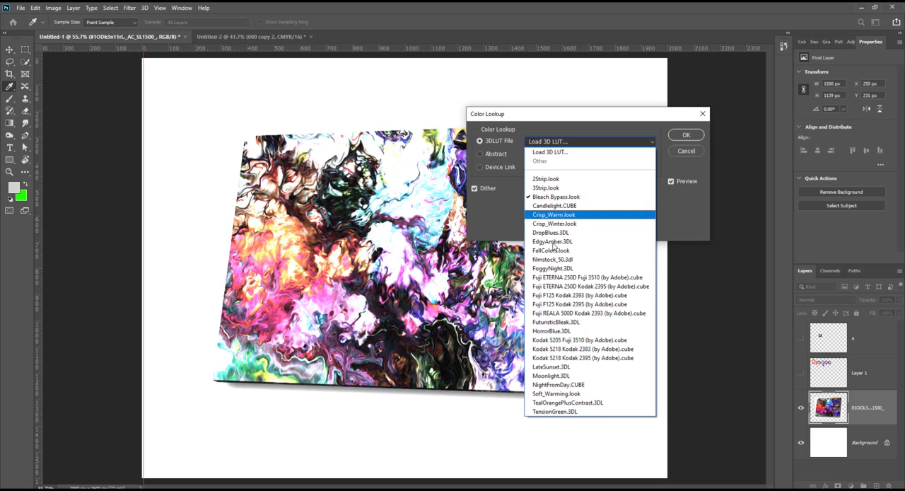
pyautogui.click(556, 261)
pyautogui.click(563, 144)
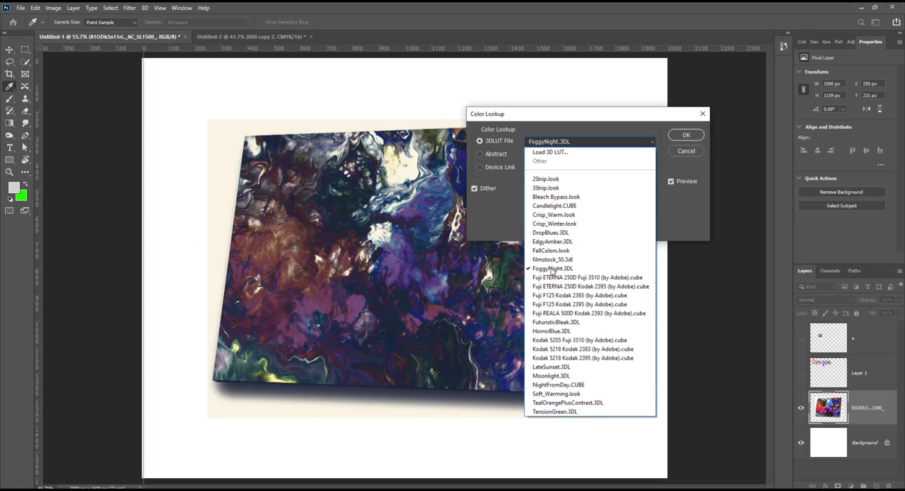
pyautogui.click(552, 332)
pyautogui.click(702, 114)
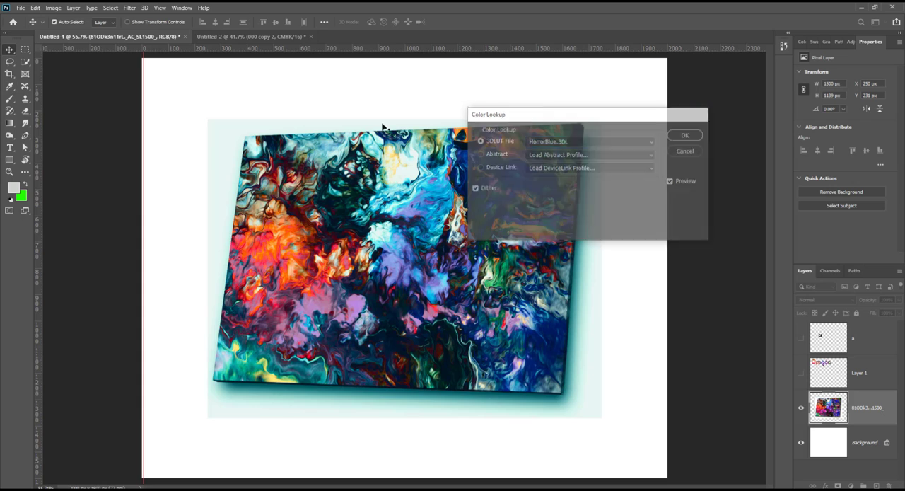
pyautogui.click(53, 7)
pyautogui.moveTo(113, 35)
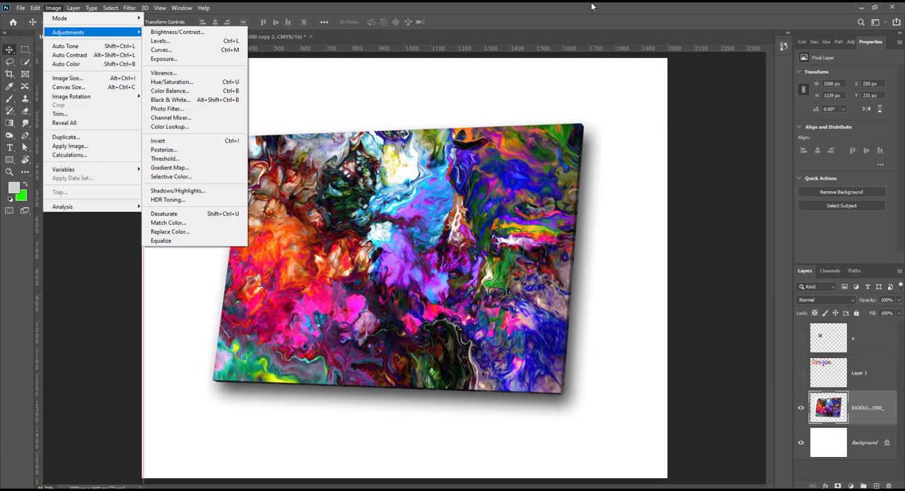
pyautogui.click(547, 23)
# Step: Try inverting the colors inside a rectangular selection about 498 by 341 px near the artwork's center, and undo the inversion
pyautogui.click(25, 51)
pyautogui.moveTo(329, 170)
pyautogui.mouseDown()
pyautogui.moveTo(423, 209)
pyautogui.moveTo(459, 260)
pyautogui.mouseUp()
pyautogui.click(53, 7)
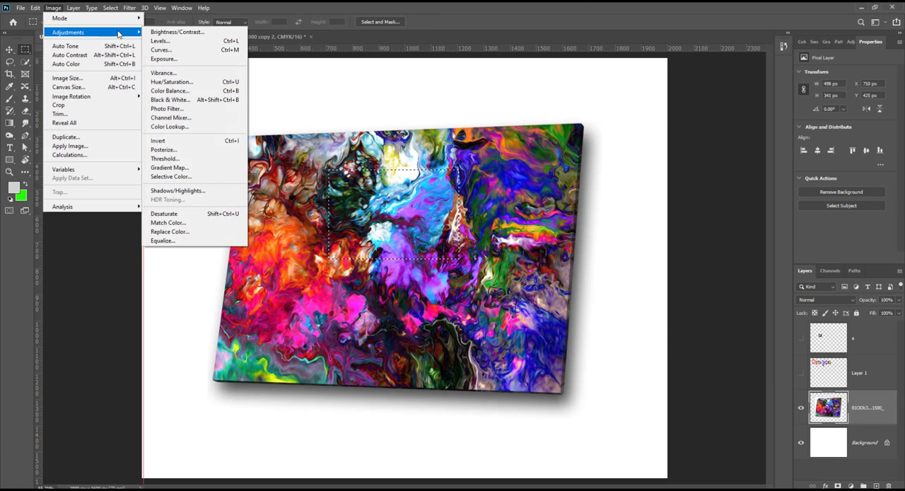
pyautogui.click(158, 141)
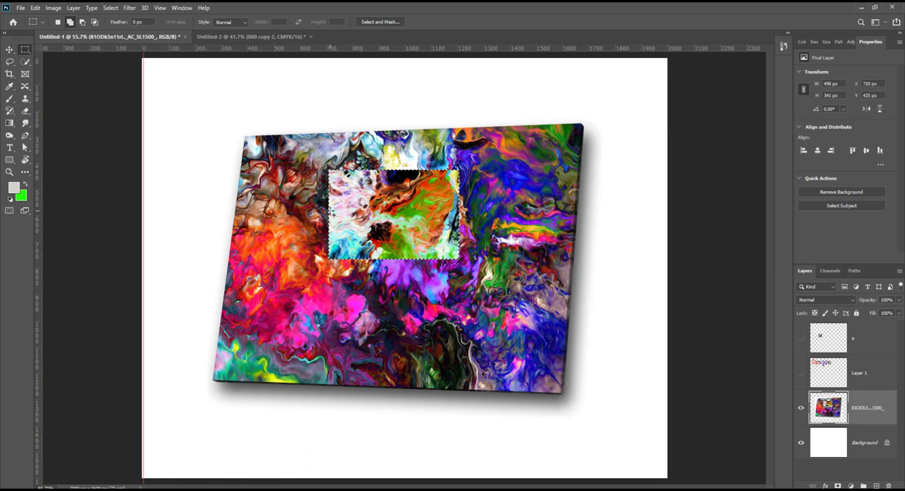
pyautogui.hotkey('ctrl', 'z')
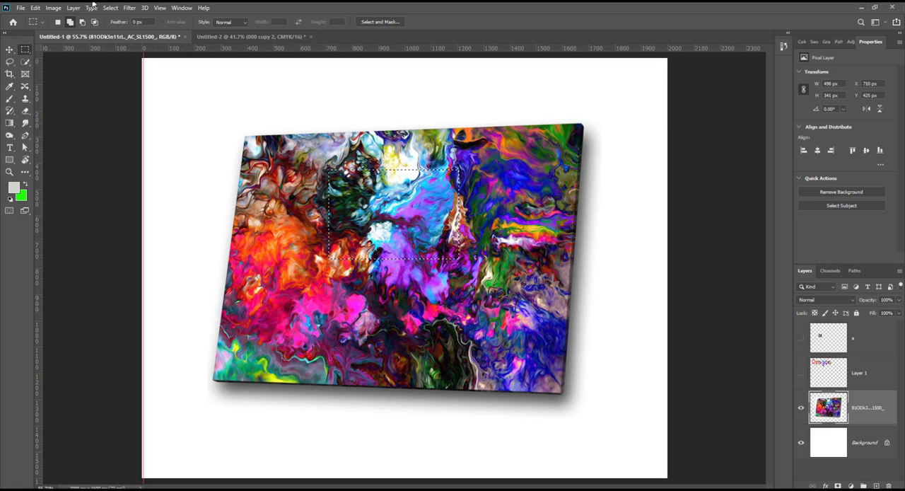
pyautogui.click(53, 7)
pyautogui.moveTo(87, 32)
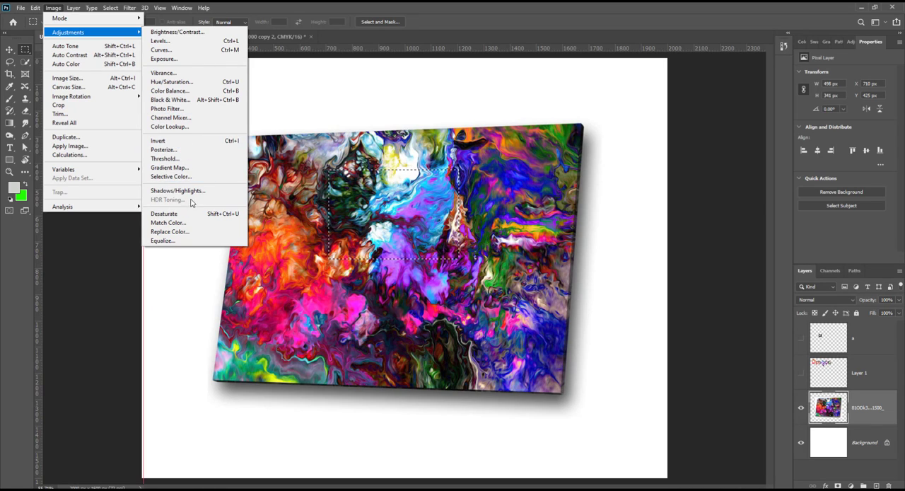
pyautogui.click(503, 17)
pyautogui.click(203, 91)
# Step: Switch to the Untitled-2 photo document, select the "000 copy" layer and activate the Move tool
pyautogui.click(247, 37)
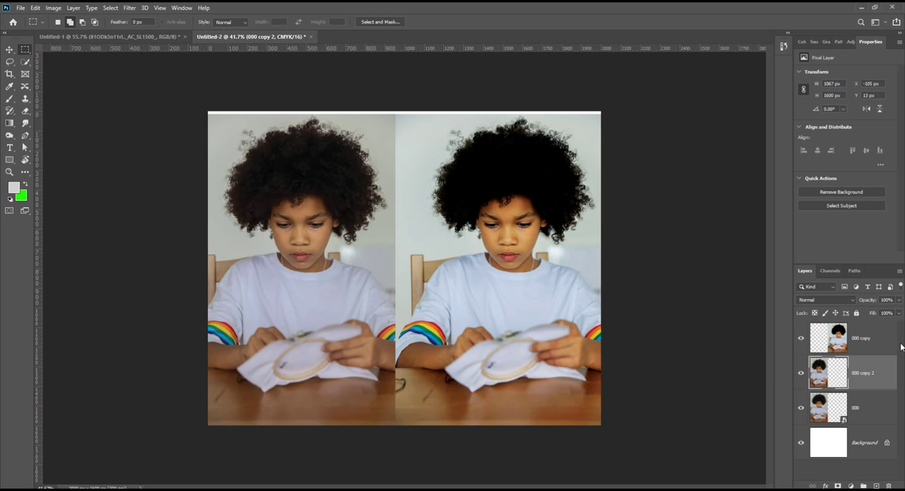
pyautogui.click(852, 354)
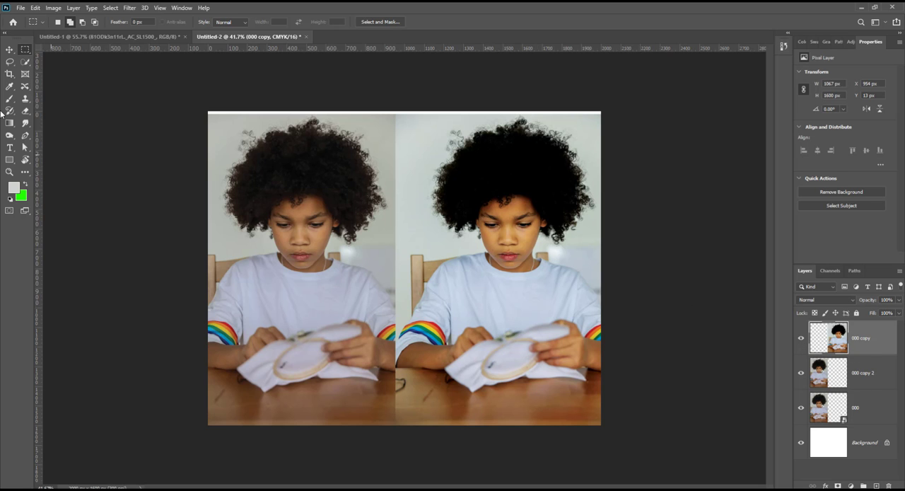
pyautogui.click(9, 50)
pyautogui.scroll(3, 542, 261)
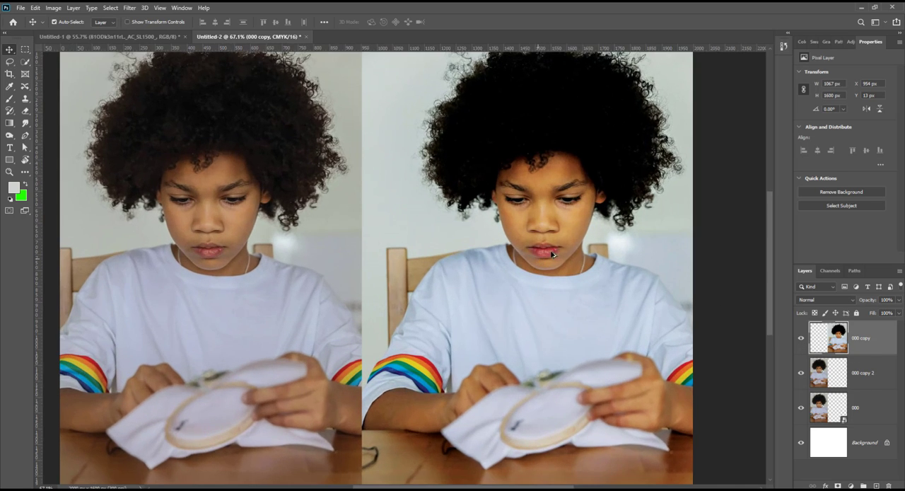
pyautogui.scroll(2, 553, 255)
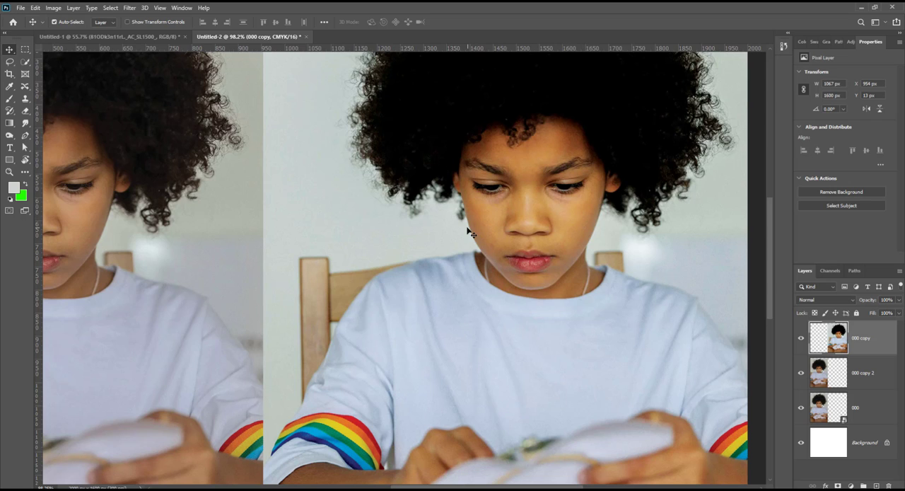
pyautogui.scroll(-3, 546, 297)
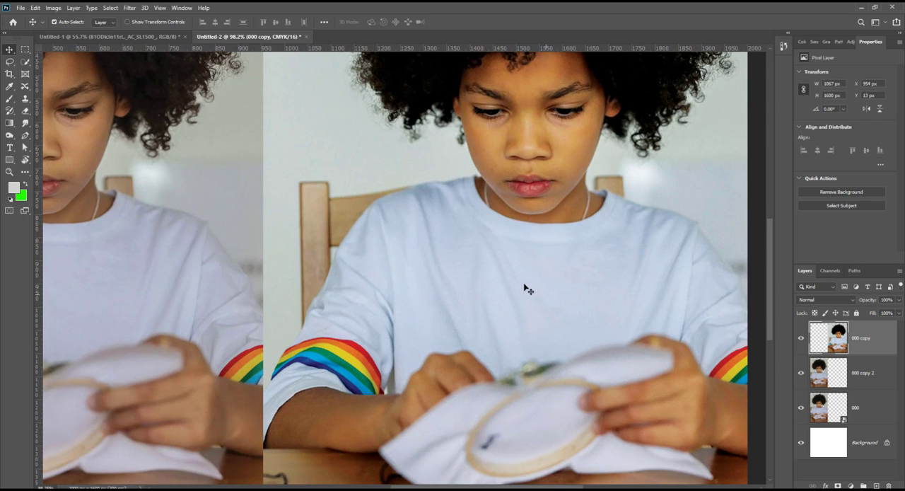
# Step: Apply a Shadows/Highlights adjustment to the "000 copy" layer with shadows 1% and highlights 41%
pyautogui.click(52, 7)
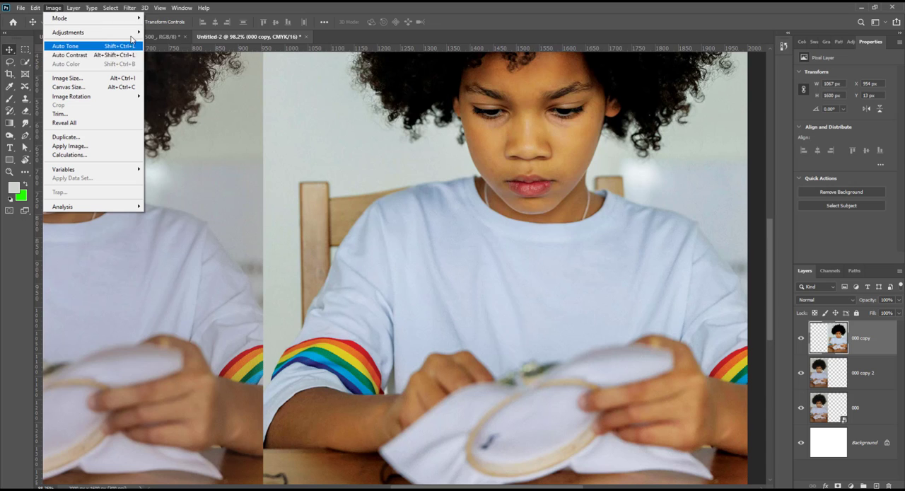
pyautogui.moveTo(132, 34)
pyautogui.click(180, 191)
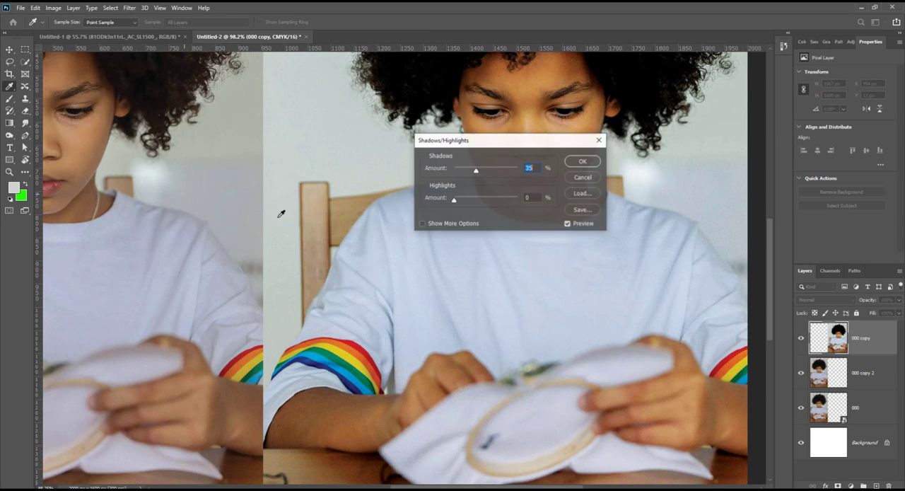
pyautogui.moveTo(520, 149); pyautogui.dragTo(157, 241)
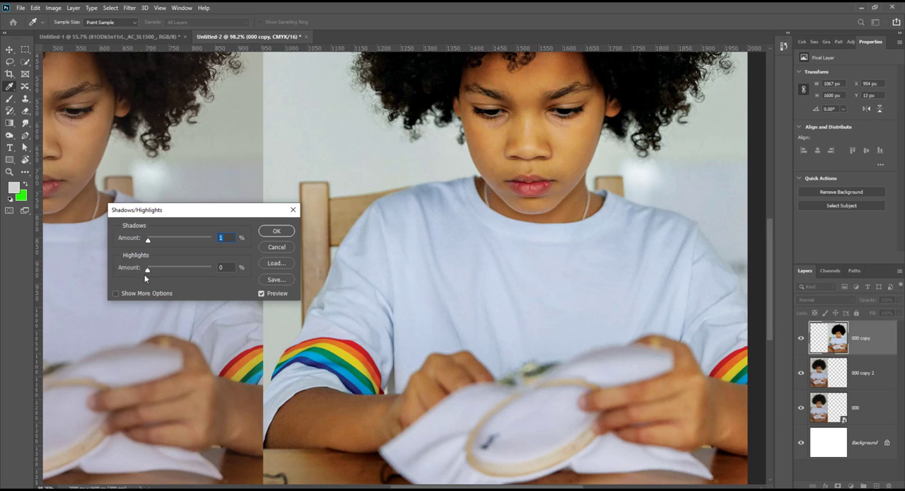
pyautogui.moveTo(150, 272); pyautogui.dragTo(174, 270)
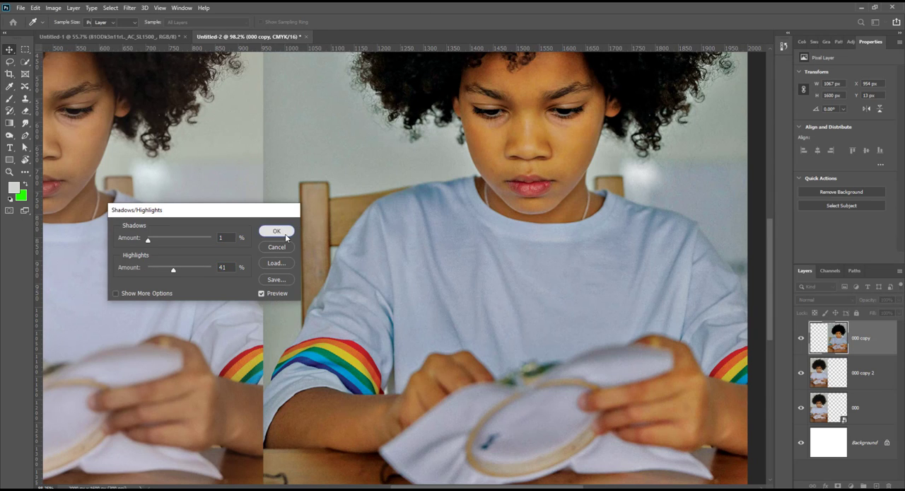
pyautogui.click(290, 230)
pyautogui.scroll(-3, 548, 225)
pyautogui.press('ctrl')
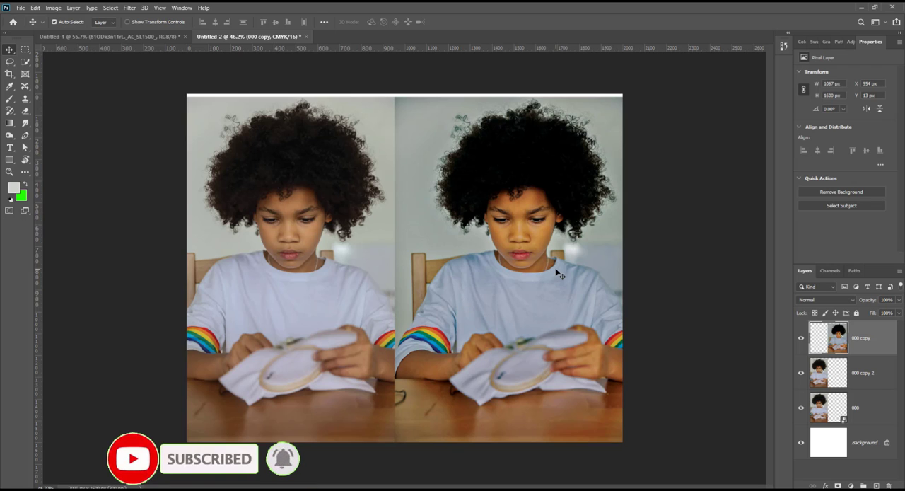
# Step: Add a Solid Color fill layer in #d0d5cd above the "000 copy" layer and delete it
pyautogui.click(54, 8)
pyautogui.moveTo(108, 32)
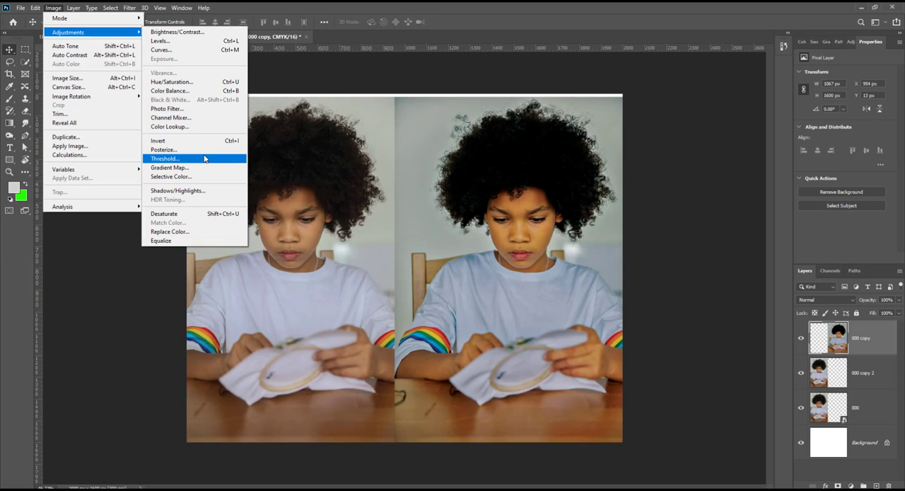
pyautogui.click(854, 483)
pyautogui.click(854, 483)
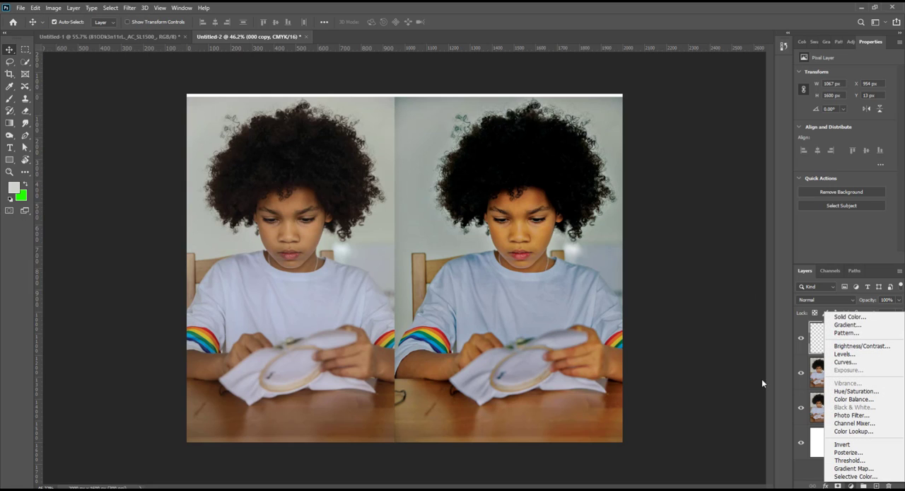
pyautogui.click(846, 316)
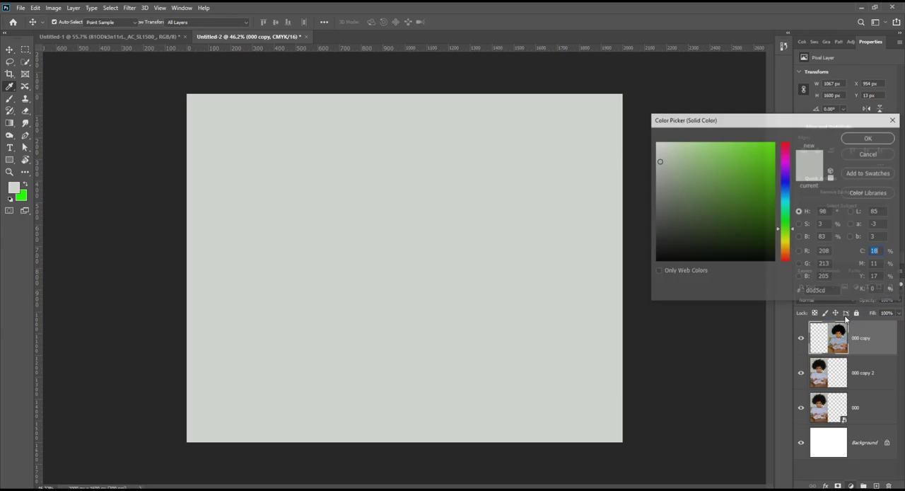
pyautogui.click(870, 138)
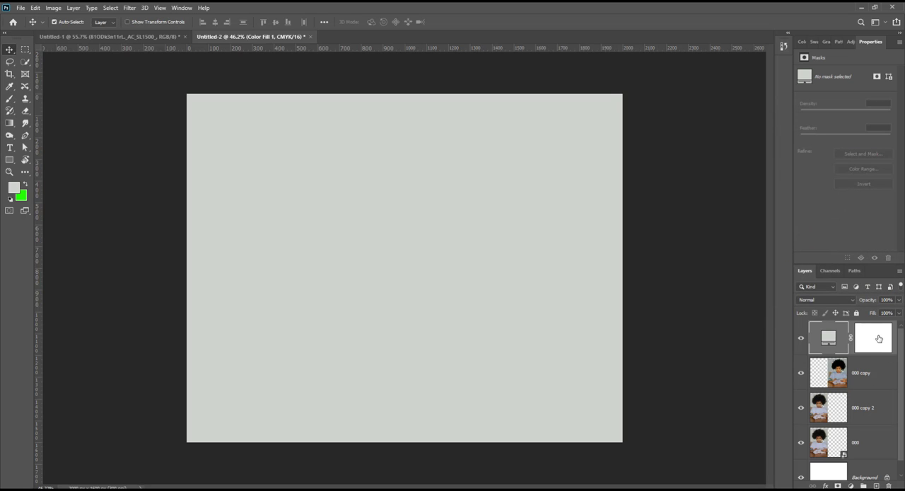
pyautogui.press('Delete')
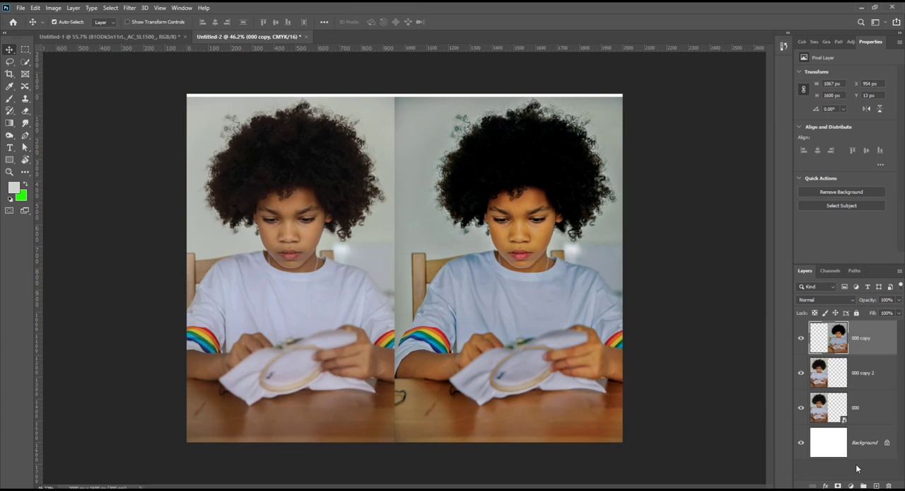
pyautogui.click(851, 486)
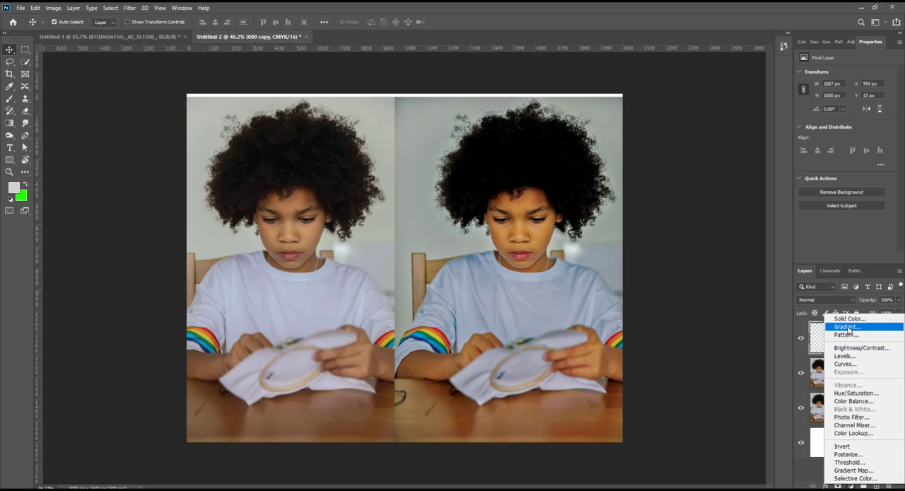
pyautogui.click(773, 341)
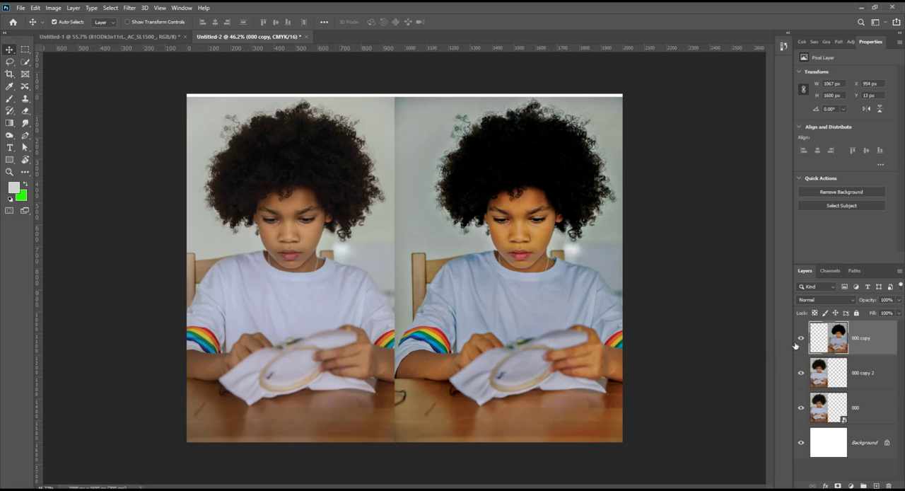
pyautogui.click(53, 8)
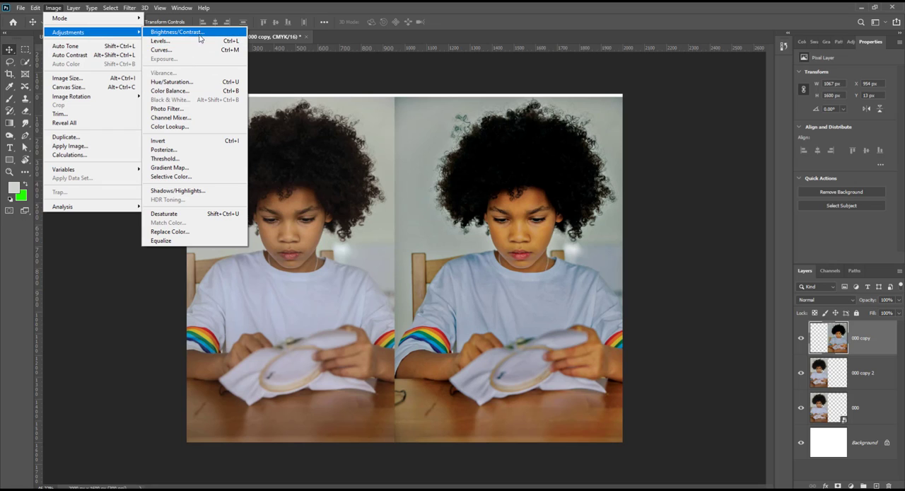
pyautogui.moveTo(191, 7)
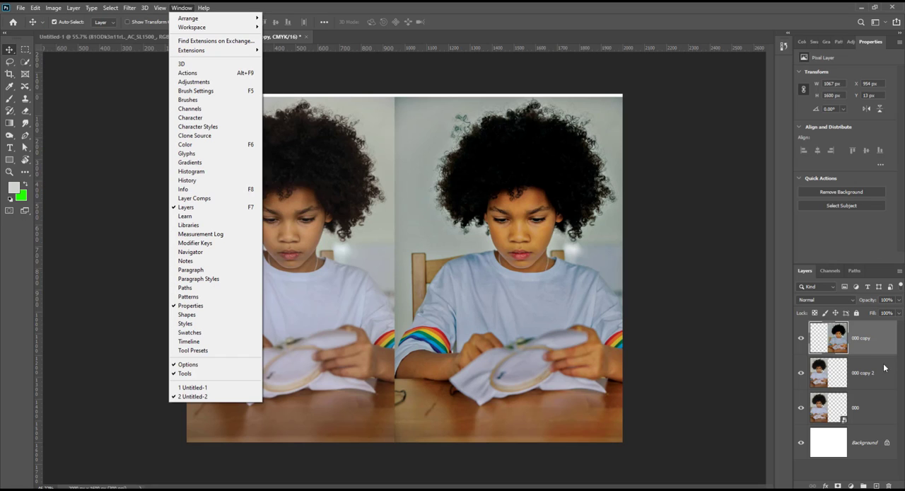
pyautogui.click(855, 332)
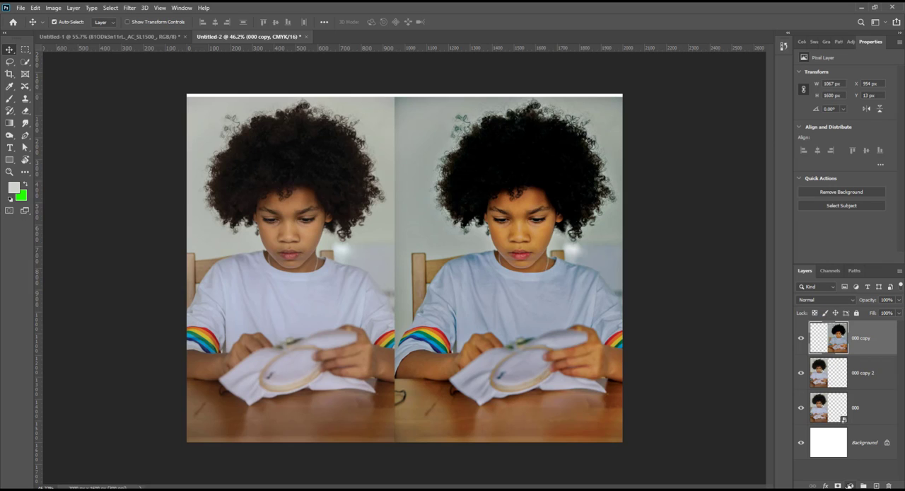
# Step: Add a Hue/Saturation adjustment layer above the "000 copy" layer with the hue set to +57
pyautogui.click(850, 486)
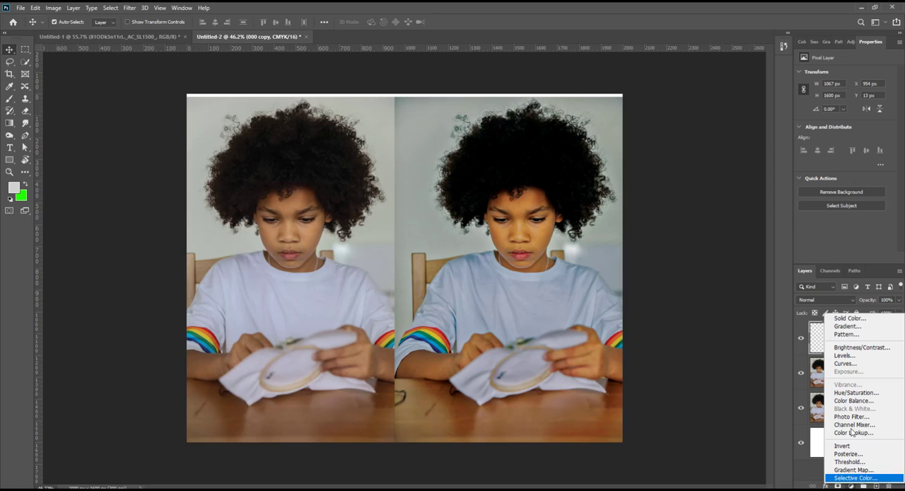
pyautogui.click(846, 393)
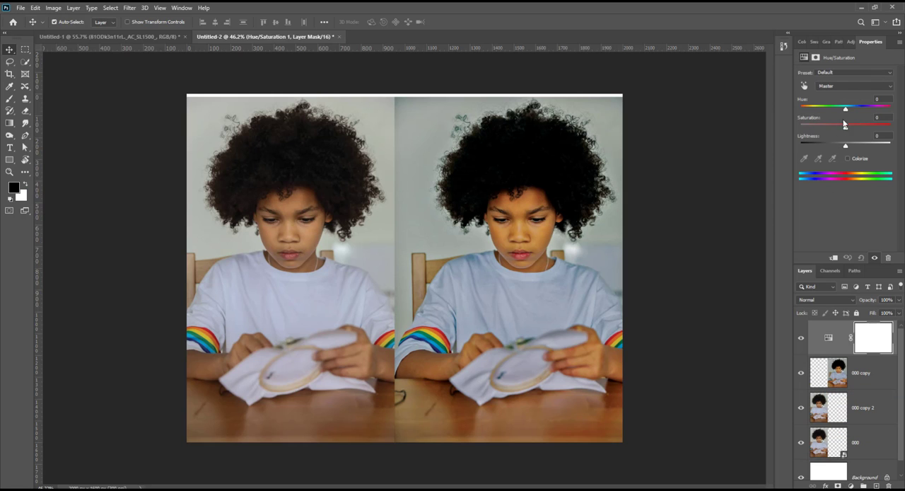
pyautogui.moveTo(860, 107); pyautogui.dragTo(870, 108)
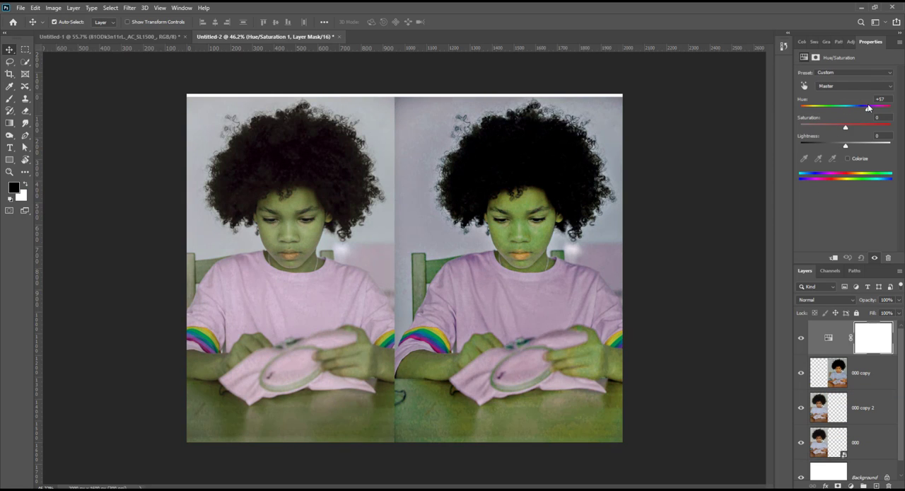
pyautogui.click(886, 332)
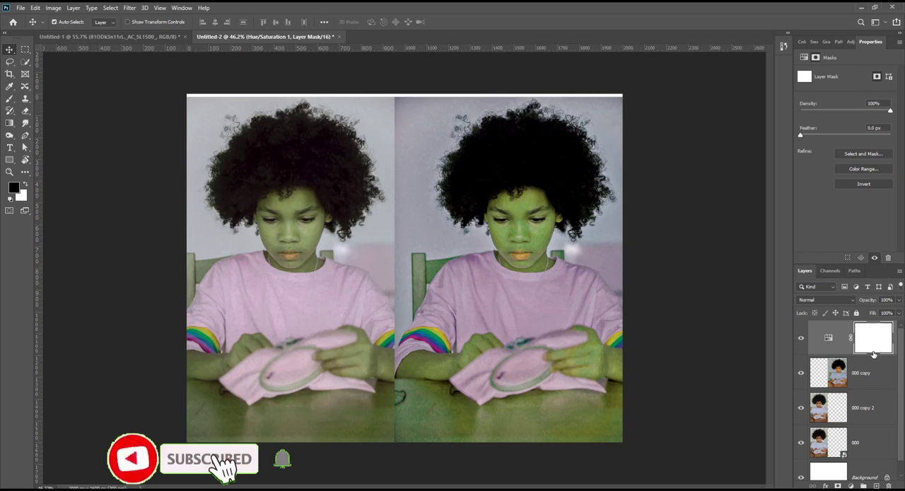
pyautogui.click(828, 337)
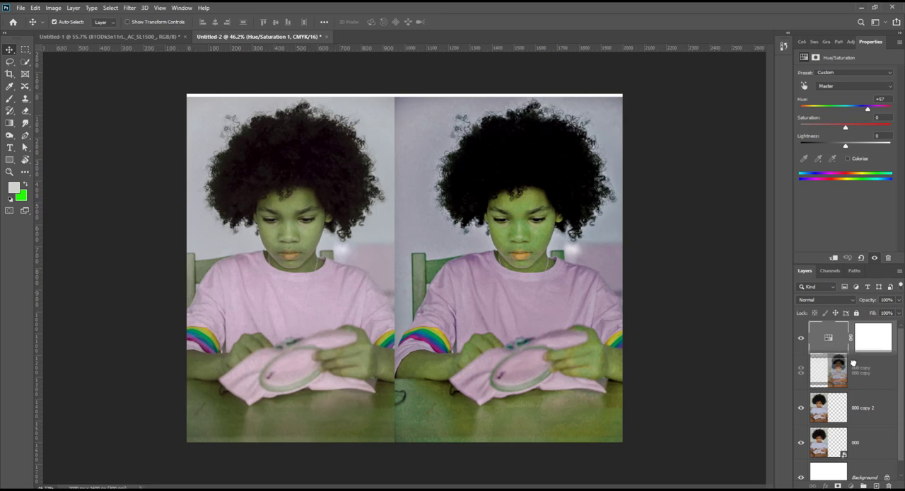
# Step: Move the "000 copy" layer above the Hue/Saturation adjustment layer and delete the adjustment layer
pyautogui.moveTo(859, 370); pyautogui.dragTo(839, 354)
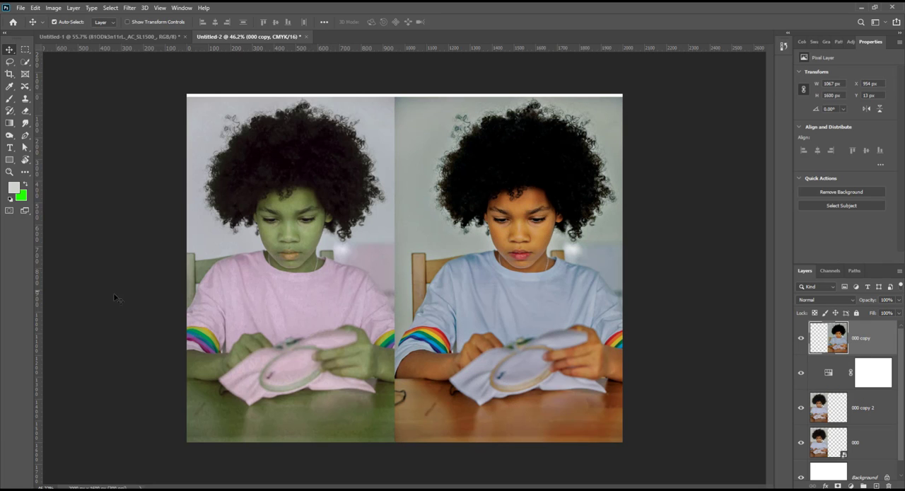
pyautogui.click(871, 379)
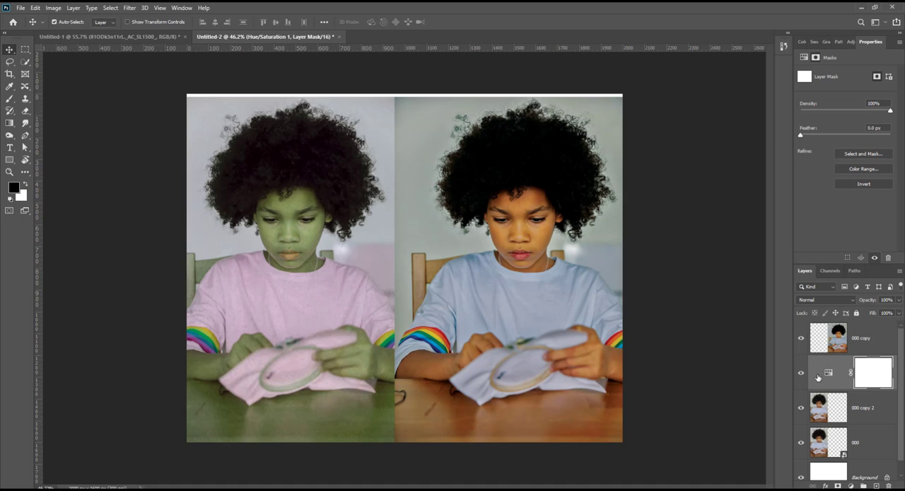
pyautogui.press('Delete')
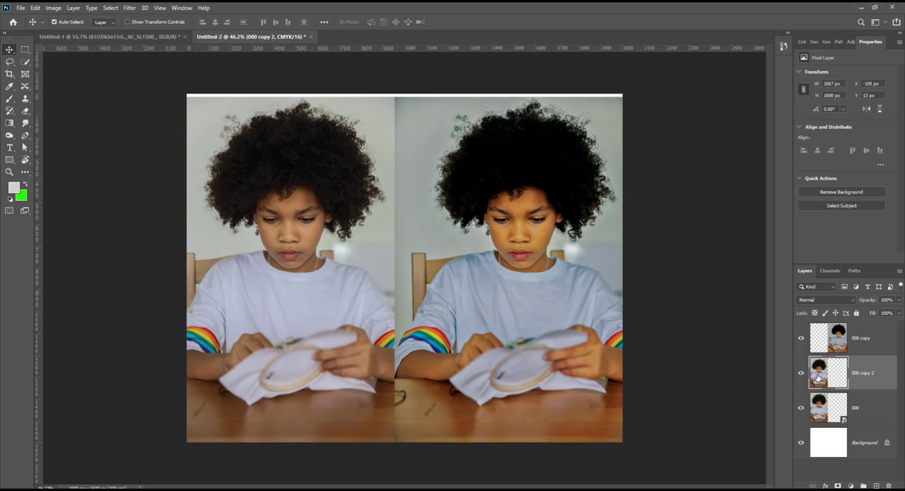
pyautogui.click(851, 485)
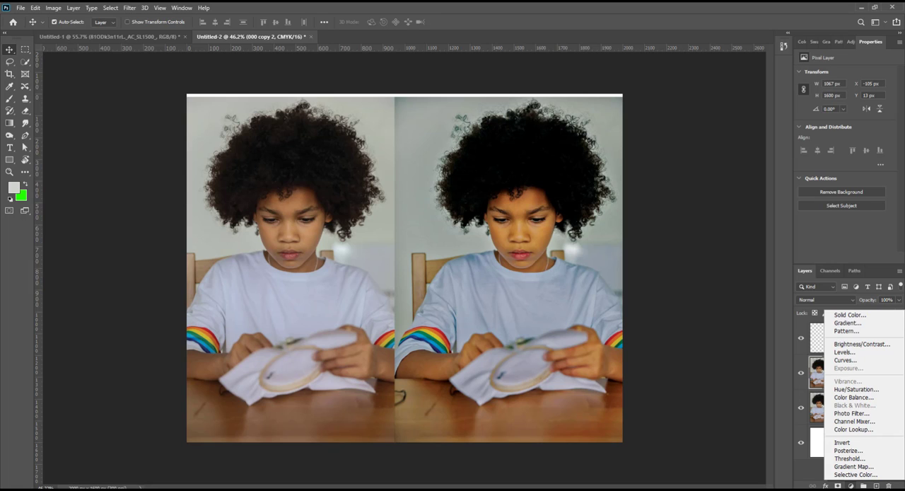
pyautogui.moveTo(312, 490)
pyautogui.click(784, 320)
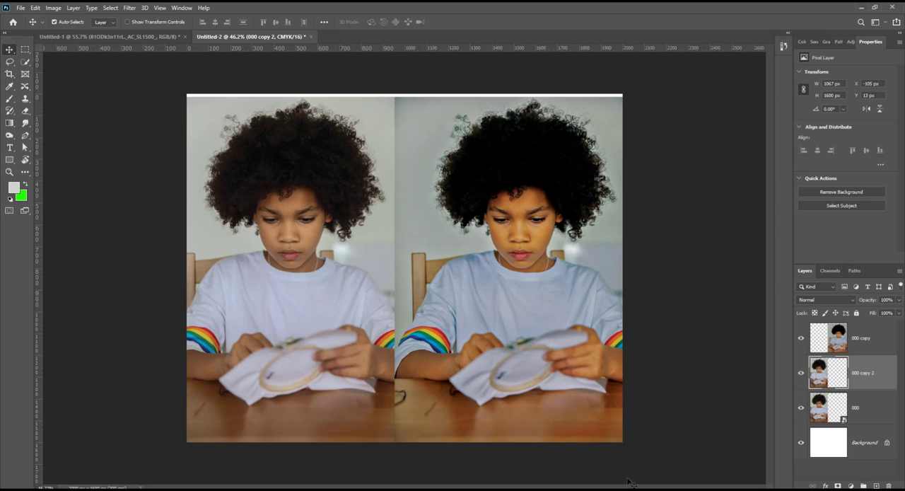
pyautogui.click(53, 7)
pyautogui.moveTo(116, 35)
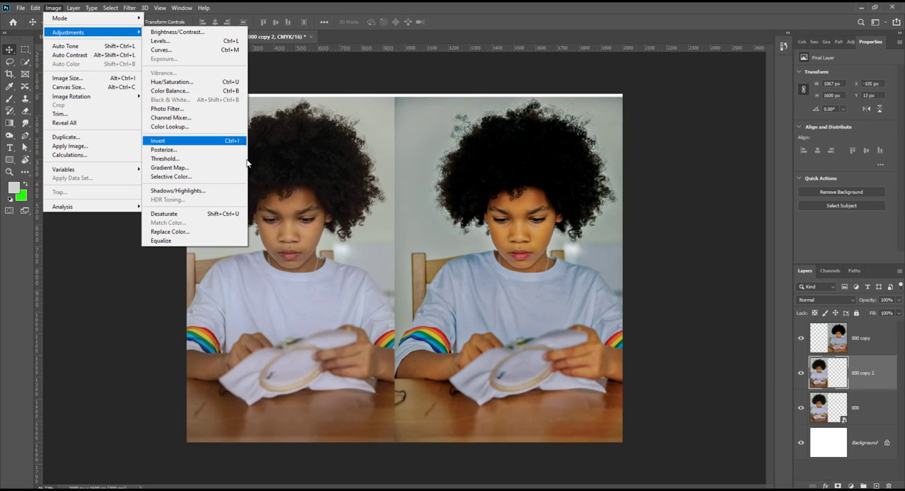
pyautogui.click(523, 27)
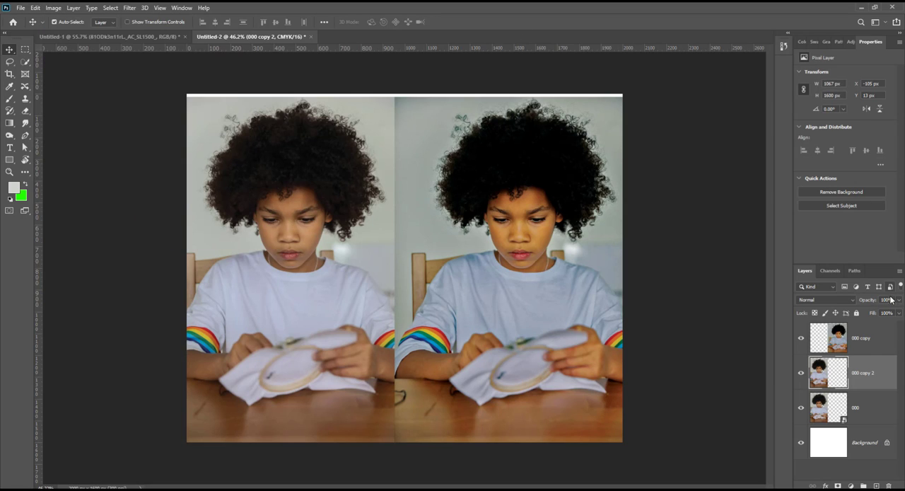
pyautogui.click(828, 300)
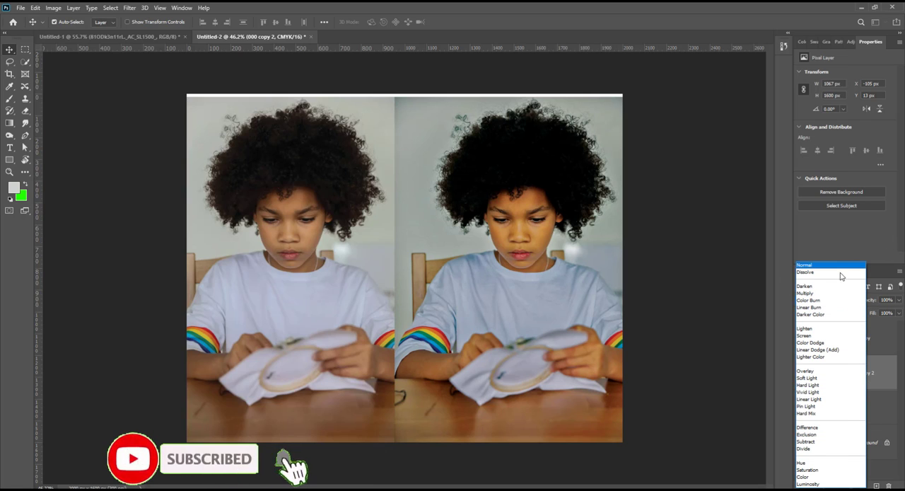
pyautogui.press('Escape')
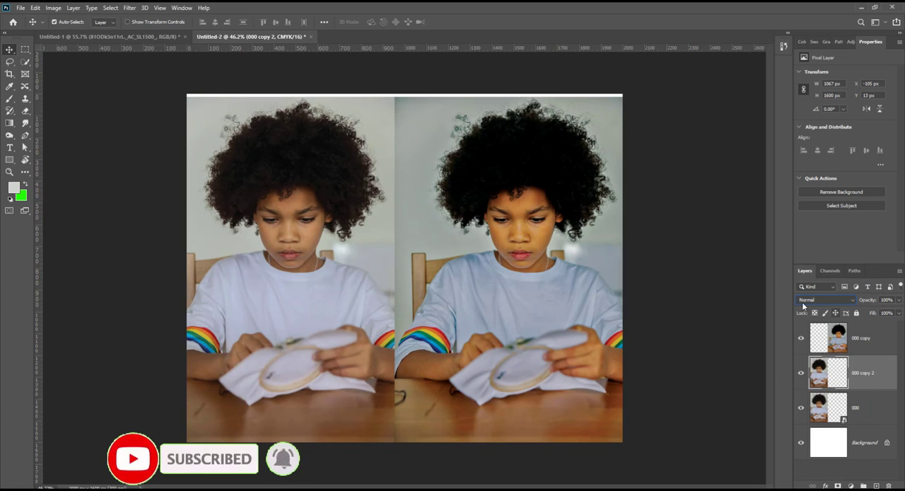